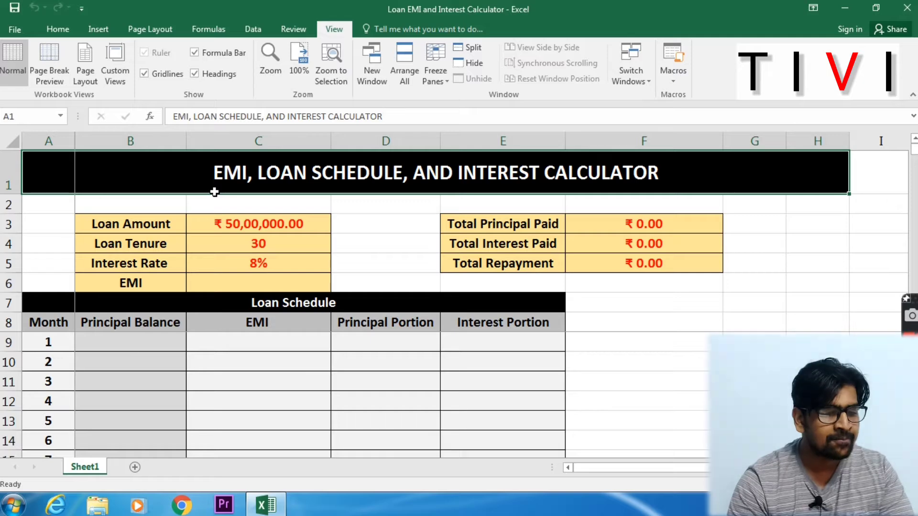
# Review the loan amount, loan tenure and interest rate entries in cells C3 to C5.
pyautogui.press('Down')
pyautogui.press('Right')
pyautogui.press('Down')
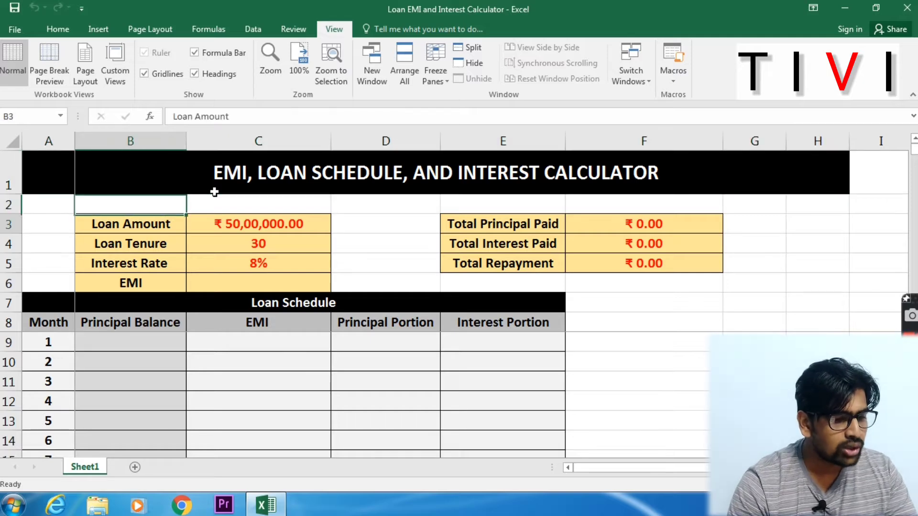
pyautogui.press('Right')
pyautogui.press('Down')
pyautogui.press('Up')
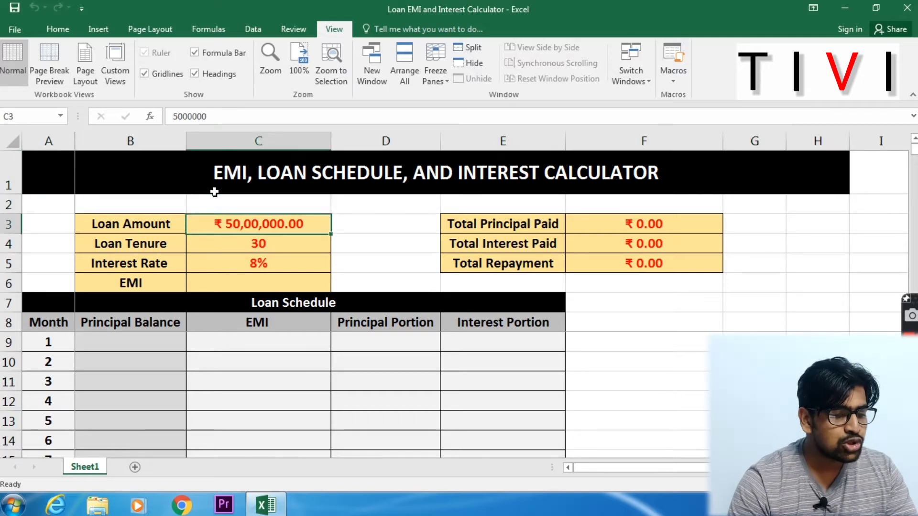
pyautogui.click(319, 240)
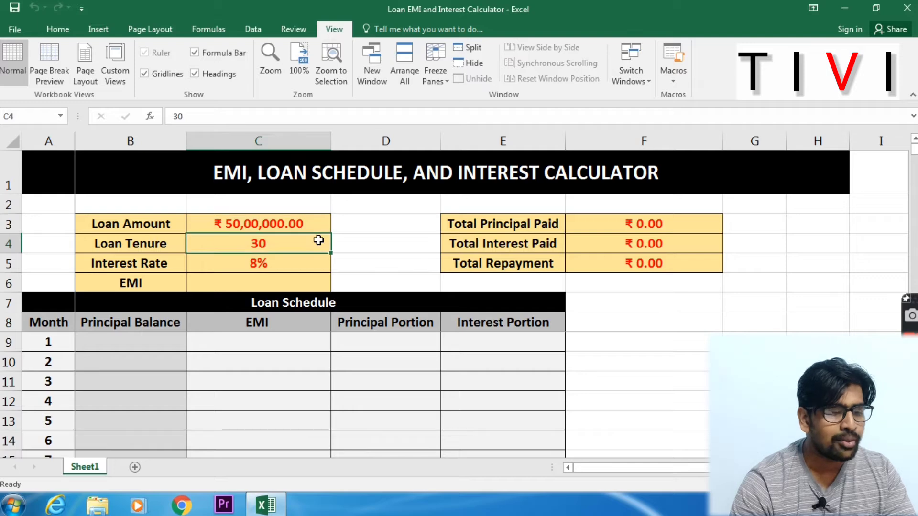
pyautogui.press('Up')
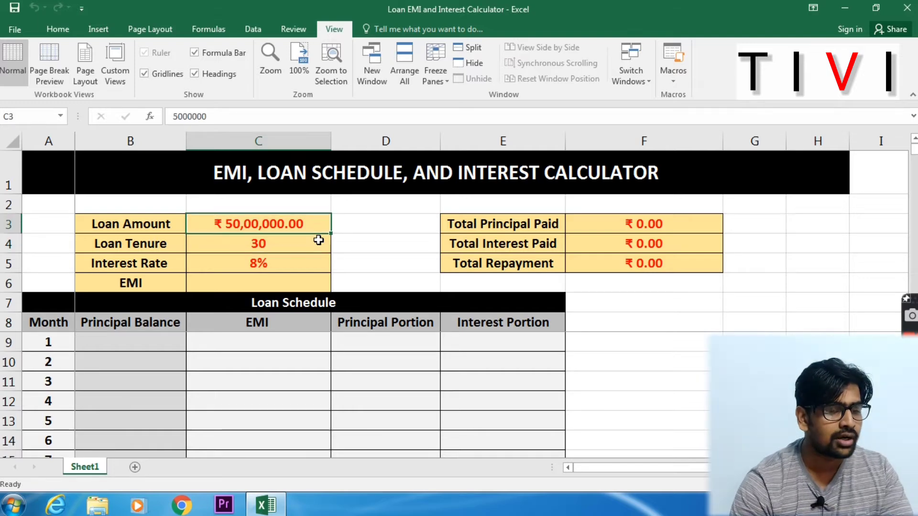
pyautogui.click(319, 240)
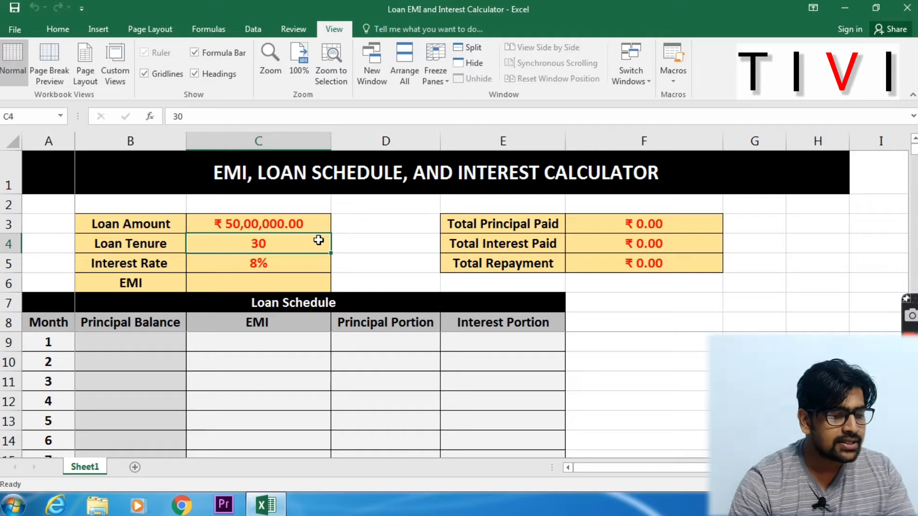
pyautogui.press('Down')
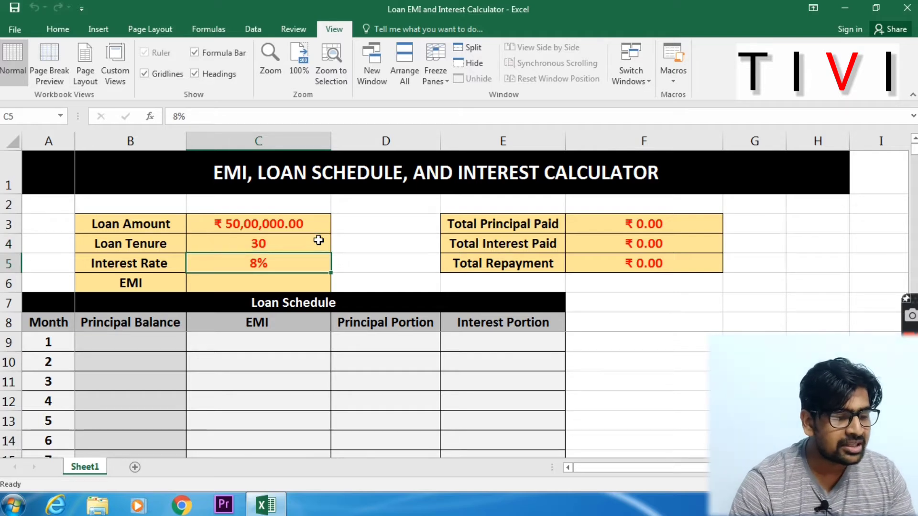
# Calculate the EMI in cell C6 with the formula =PMT(C5/12,C4*12,C3), leaving out the optional future value and type arguments.
pyautogui.press('Down')
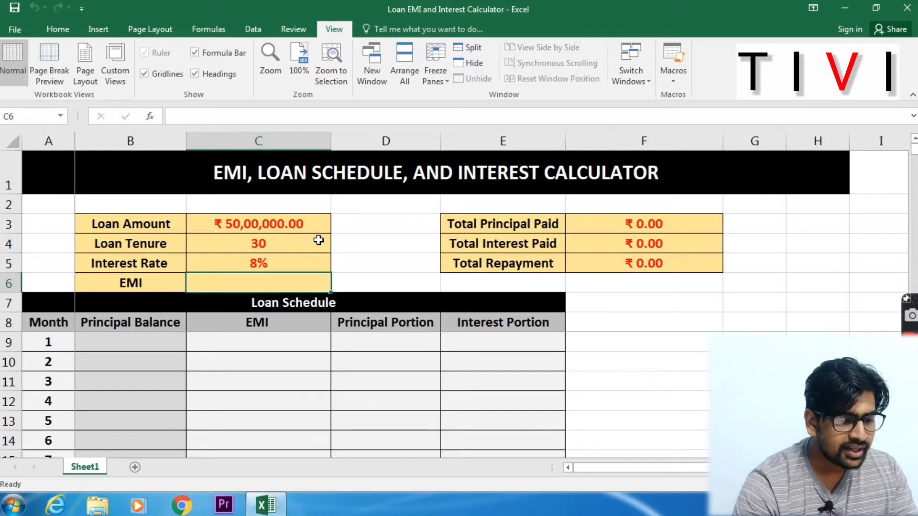
pyautogui.write('=')
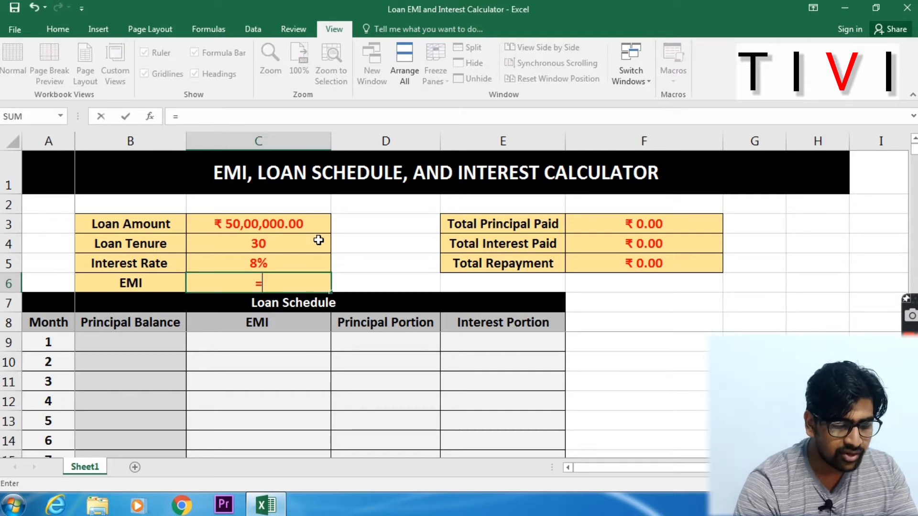
pyautogui.write('pmt(')
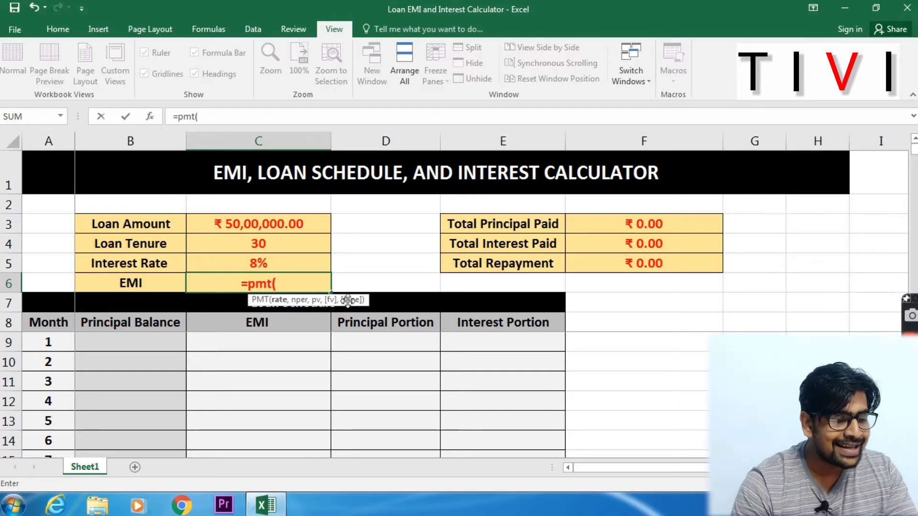
pyautogui.click(293, 265)
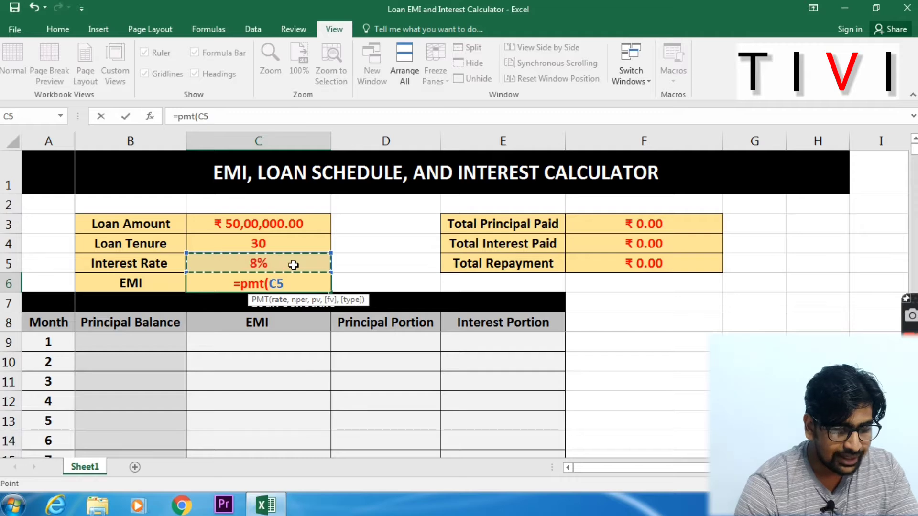
pyautogui.write('/12')
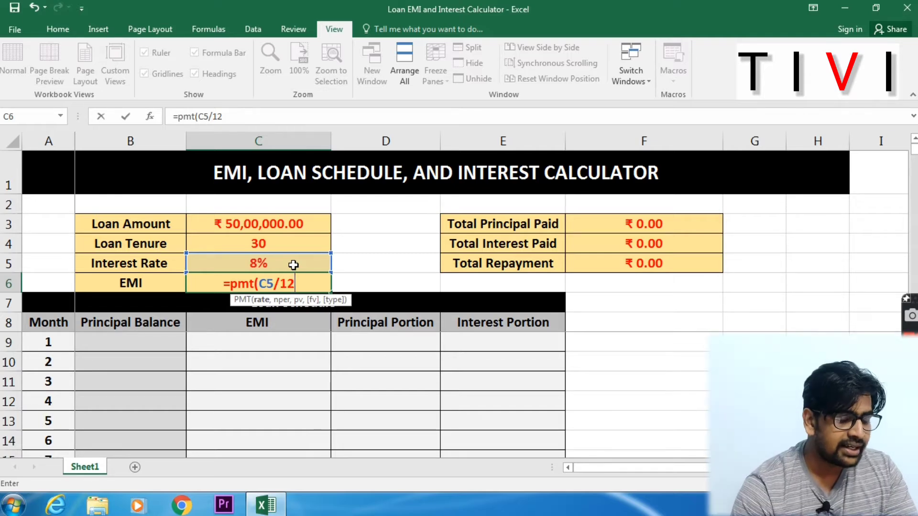
pyautogui.write(',')
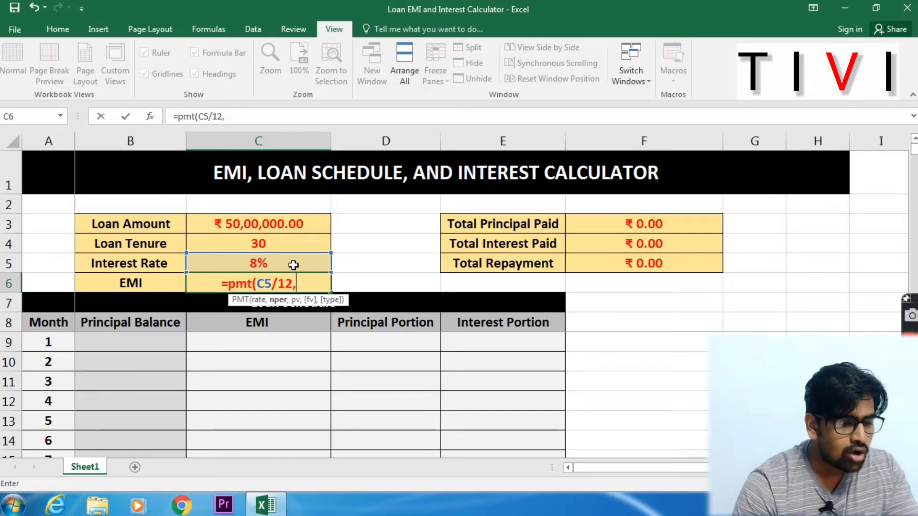
pyautogui.click(272, 243)
pyautogui.write('*12')
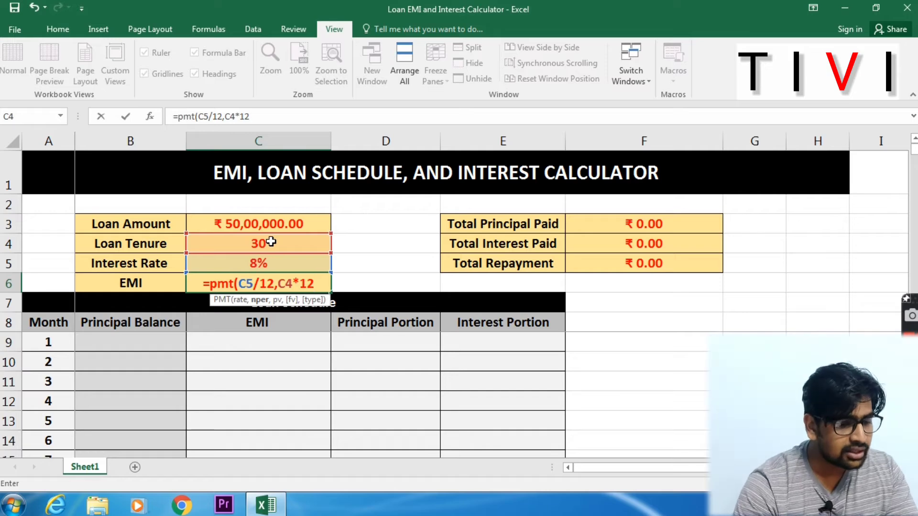
pyautogui.write(',')
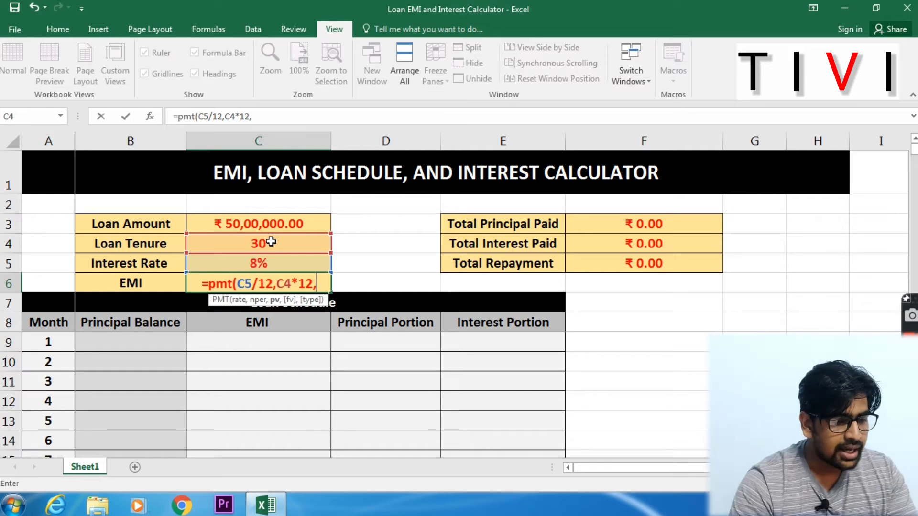
pyautogui.click(244, 223)
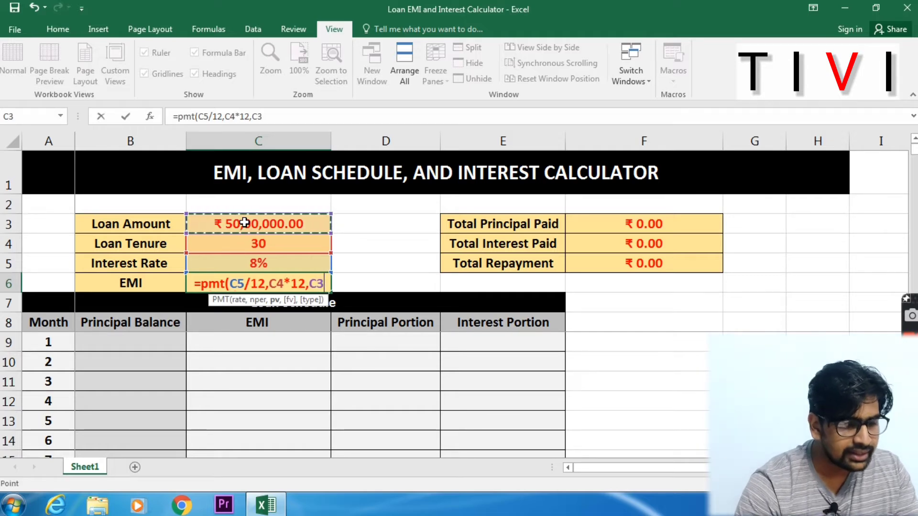
pyautogui.write(',')
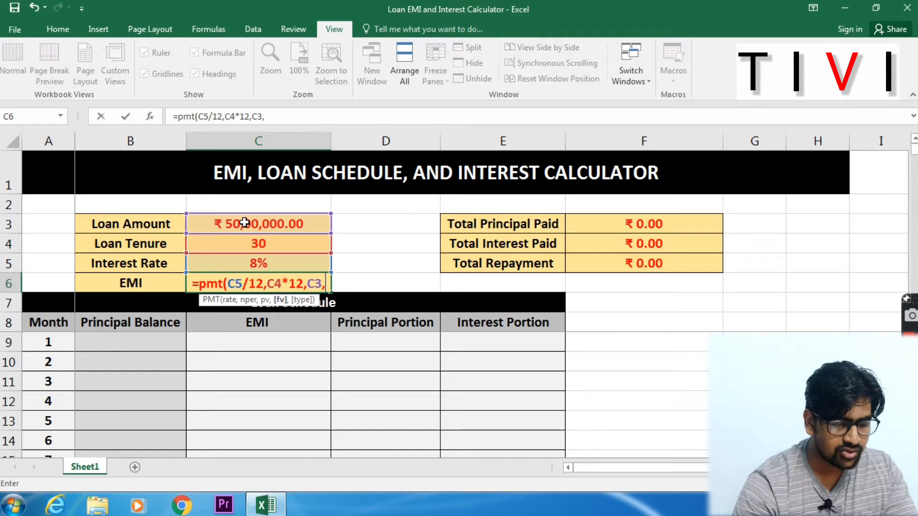
pyautogui.write(',')
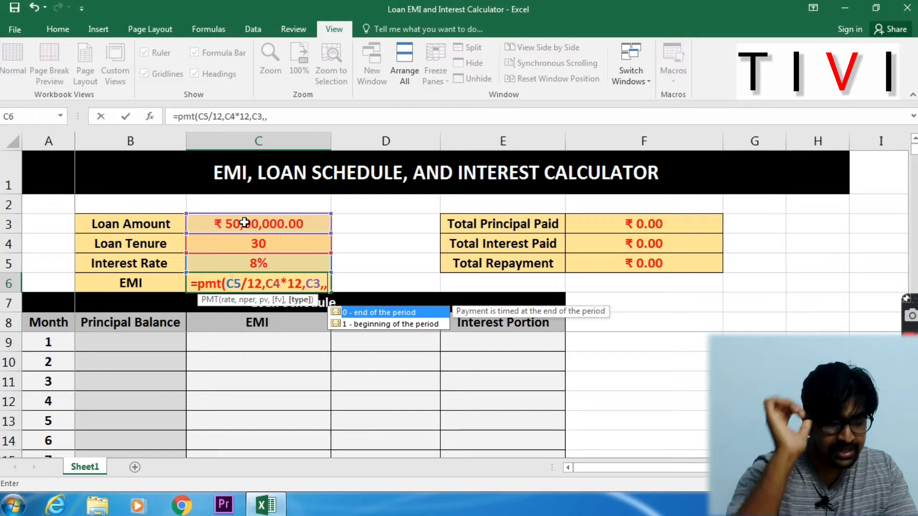
pyautogui.press('BackSpace')
pyautogui.press('BackSpace')
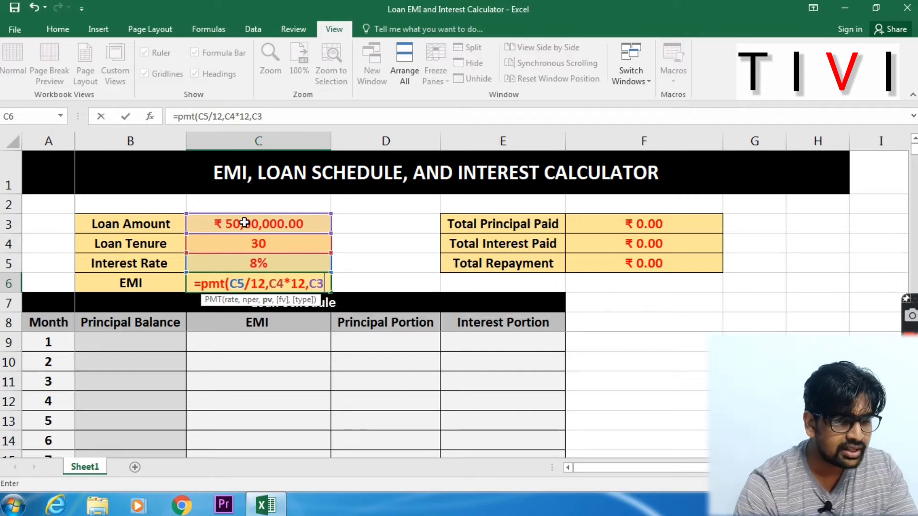
pyautogui.write(')')
pyautogui.press('Return')
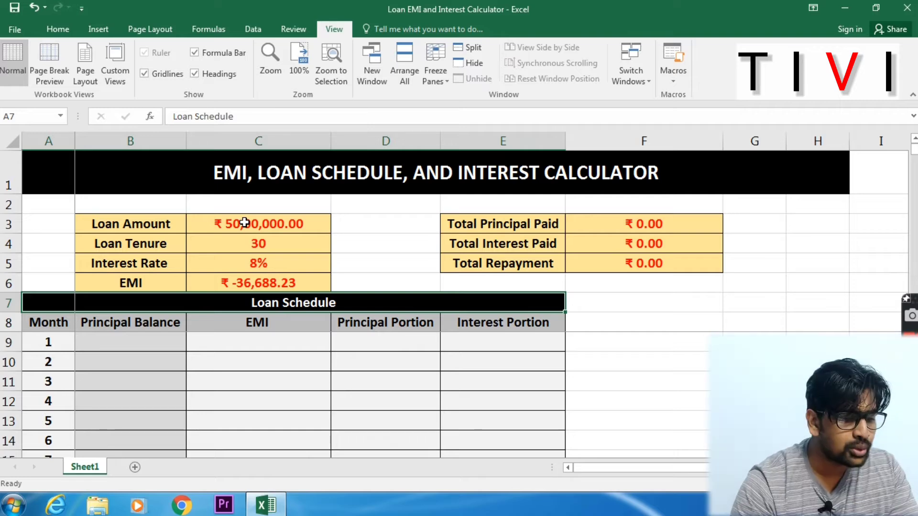
pyautogui.click(258, 287)
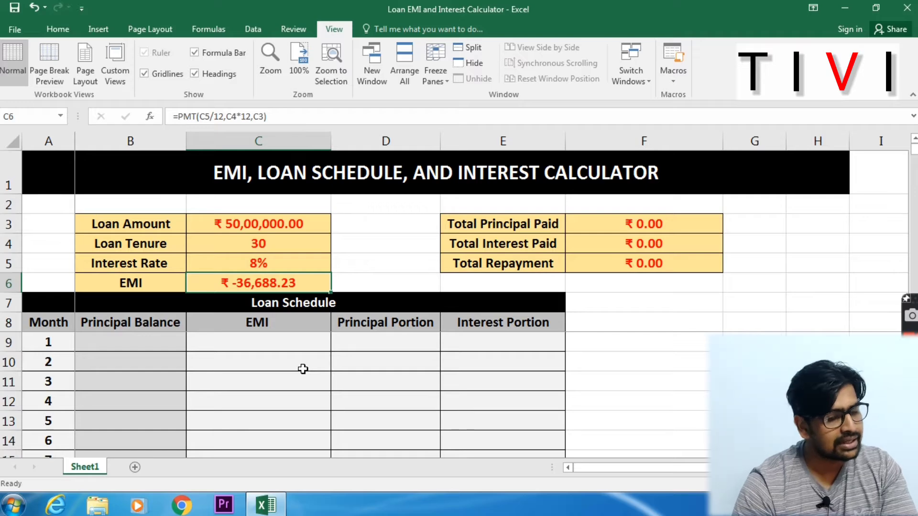
# Link the month 1 principal balance in cell B9 to the loan amount with the formula =C3.
pyautogui.press('Down')
pyautogui.press('Down')
pyautogui.press('Down')
pyautogui.press('Left')
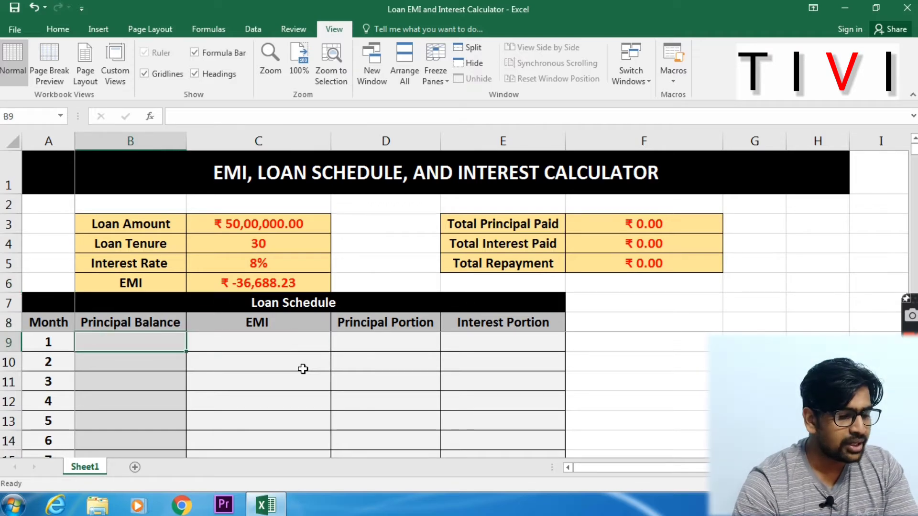
pyautogui.write('=')
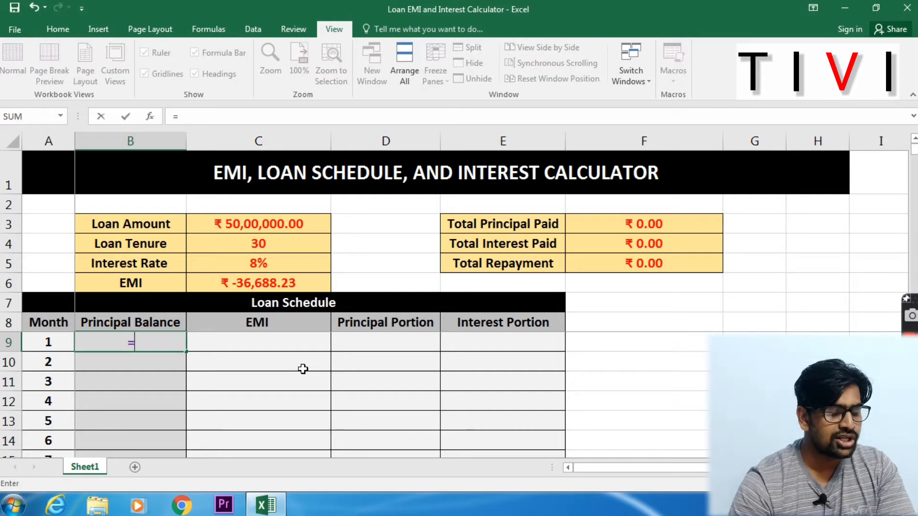
pyautogui.click(277, 225)
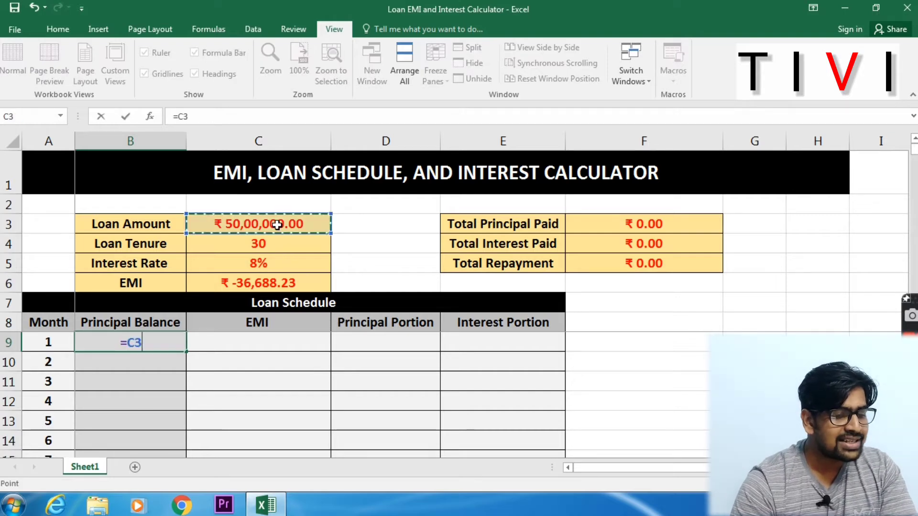
pyautogui.press('Return')
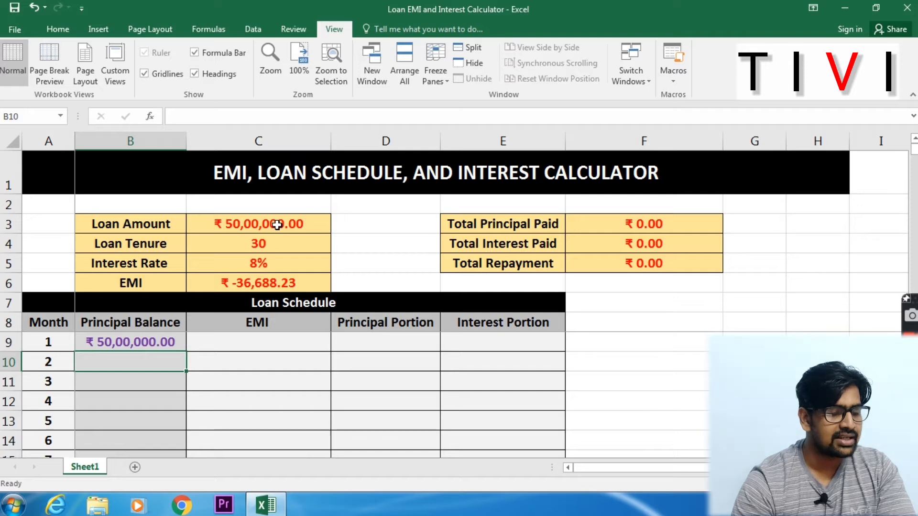
# Link the month 1 EMI in cell C9 to the calculated EMI with the absolute reference =$C$6.
pyautogui.press('Right')
pyautogui.press('Up')
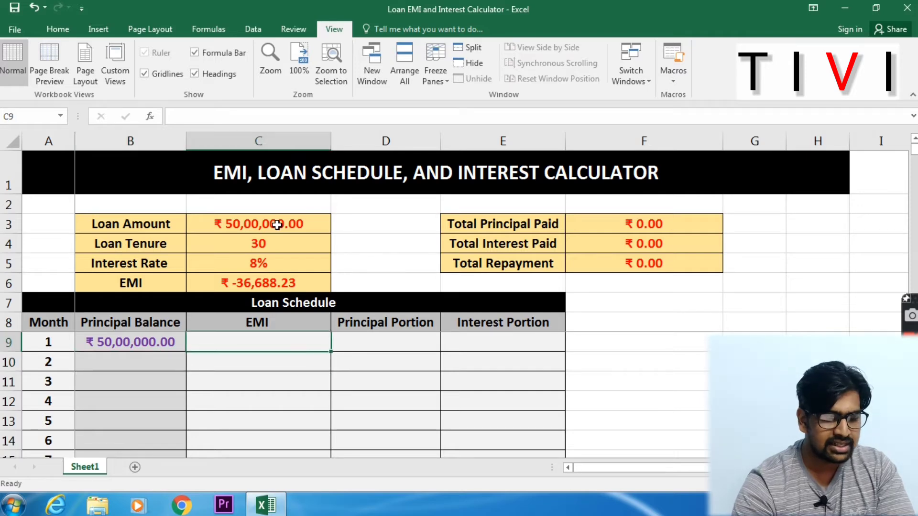
pyautogui.write('=')
pyautogui.press('Up')
pyautogui.press('Up')
pyautogui.press('Up')
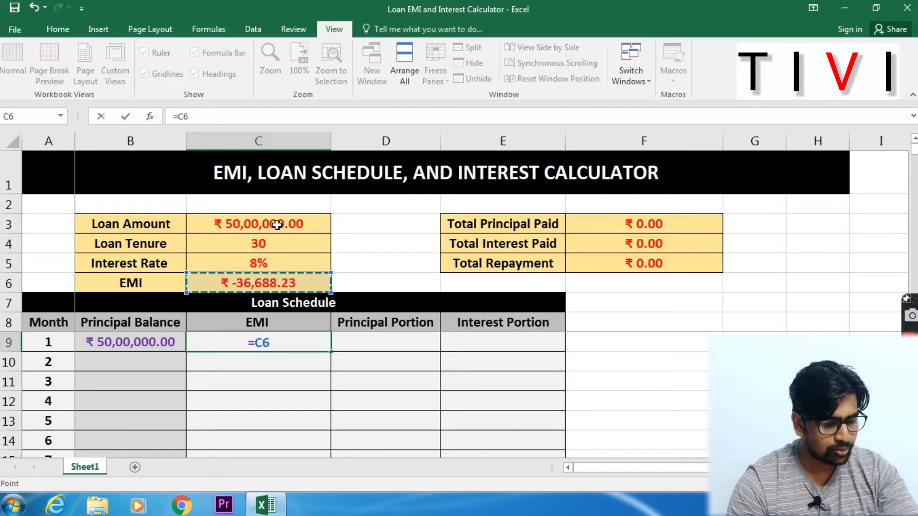
pyautogui.press('F5')
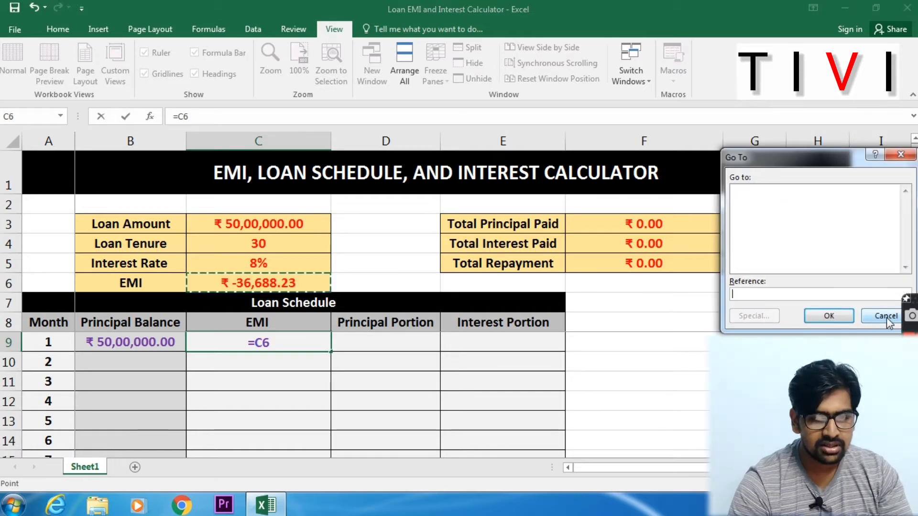
pyautogui.click(886, 316)
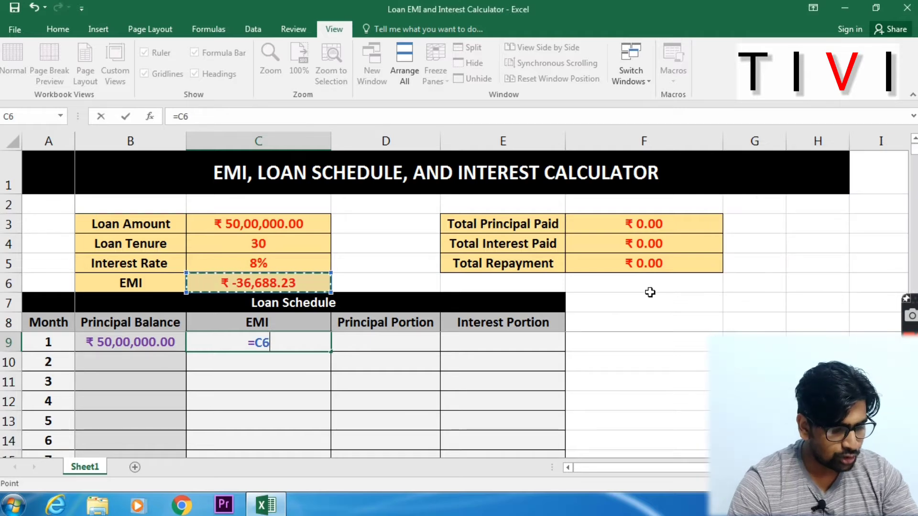
pyautogui.press('F4')
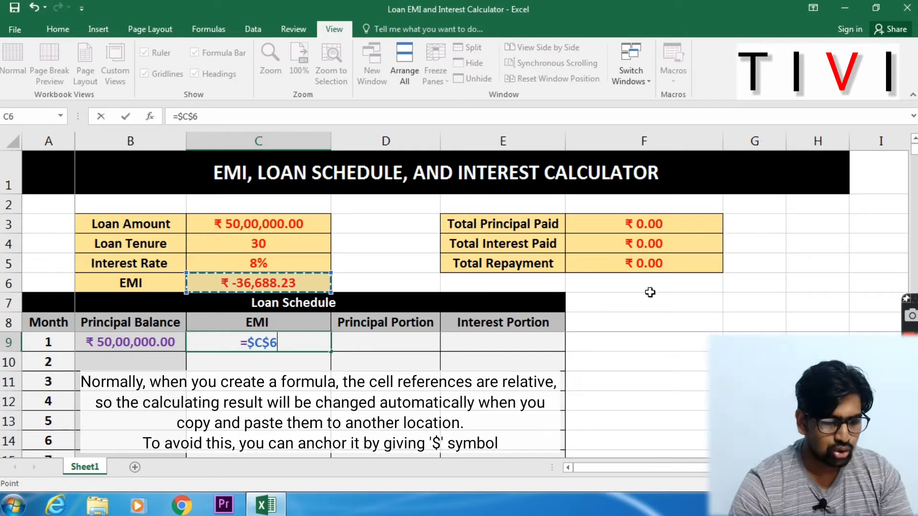
pyautogui.press('Return')
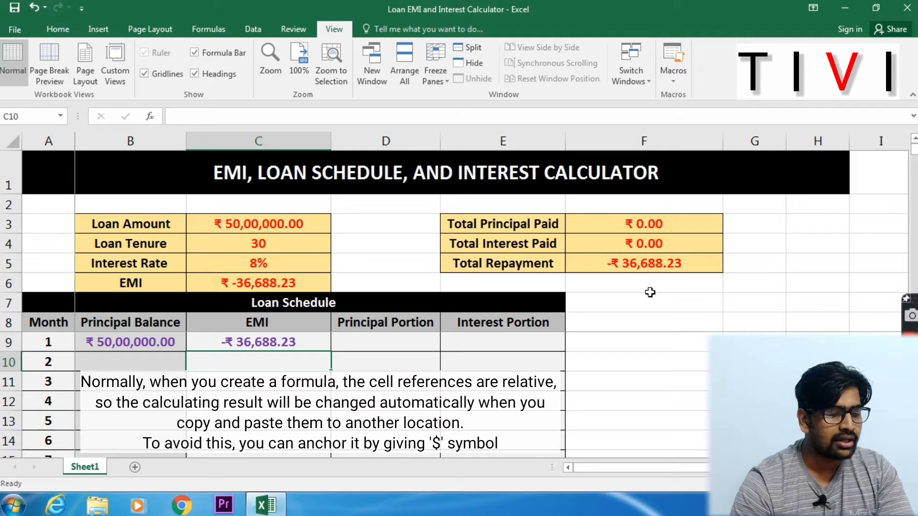
pyautogui.press('Up')
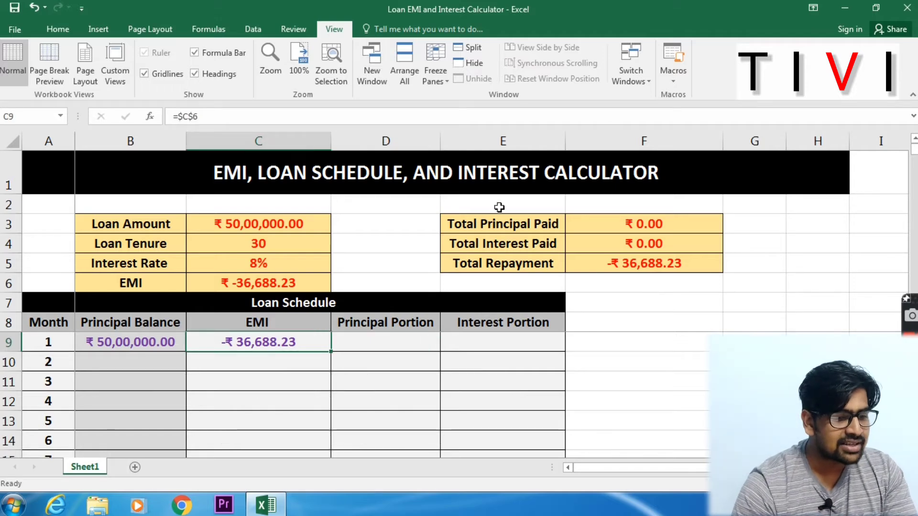
# Calculate the month 1 principal portion in cell D9 with the formula =PPMT($C$5/12,A9,$C$4*12,C3).
pyautogui.click(397, 339)
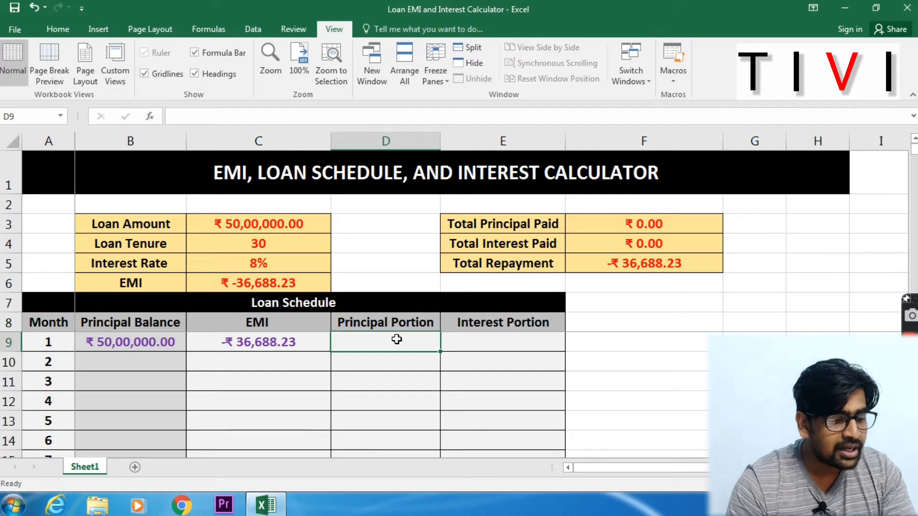
pyautogui.write('=')
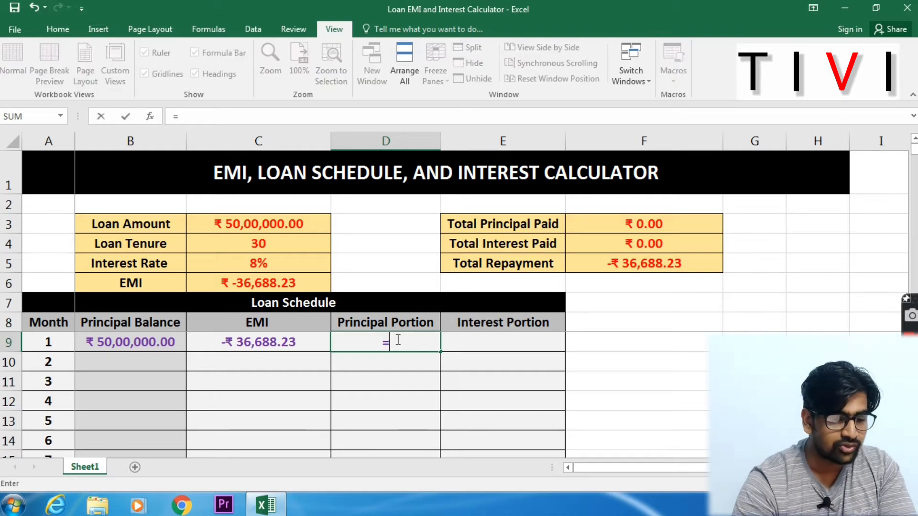
pyautogui.write('pp')
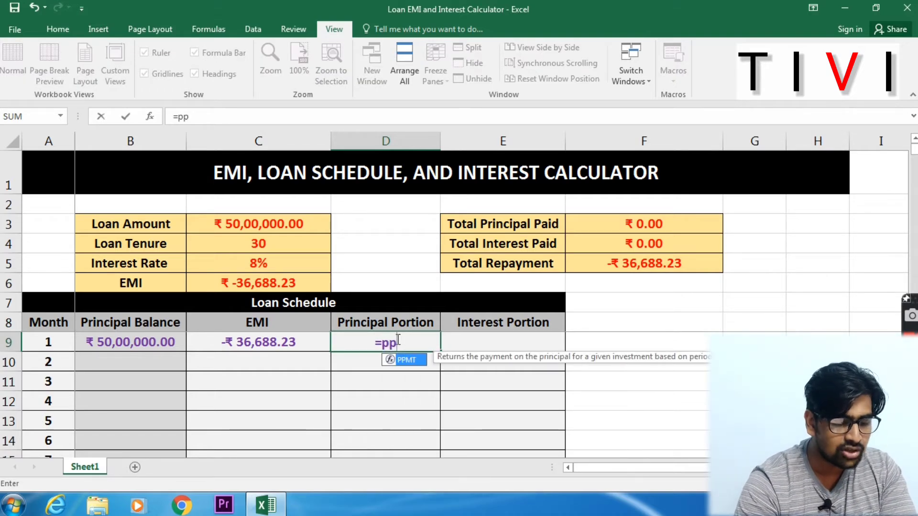
pyautogui.write('mt(')
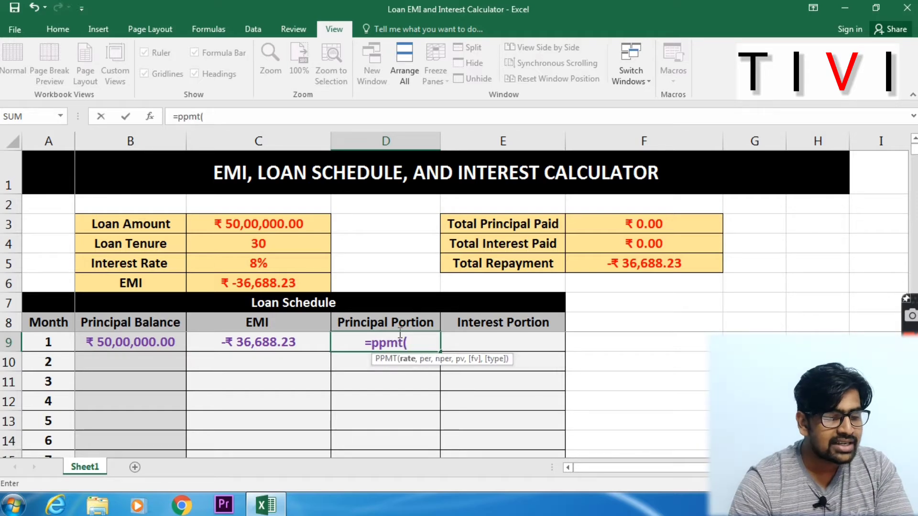
pyautogui.click(280, 267)
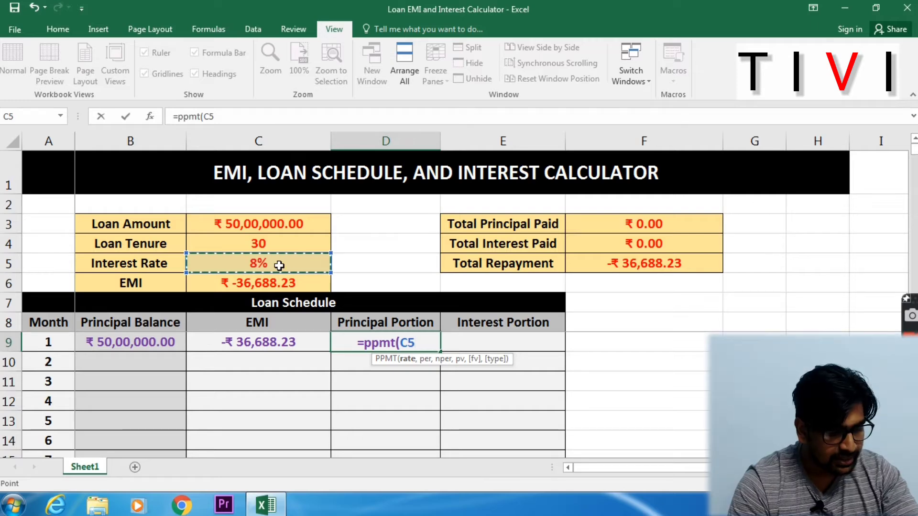
pyautogui.press('F4')
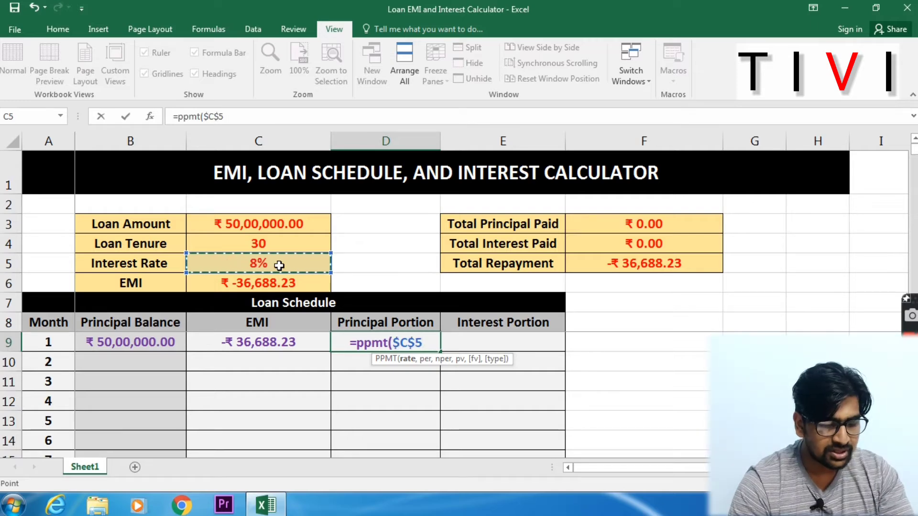
pyautogui.write('/12')
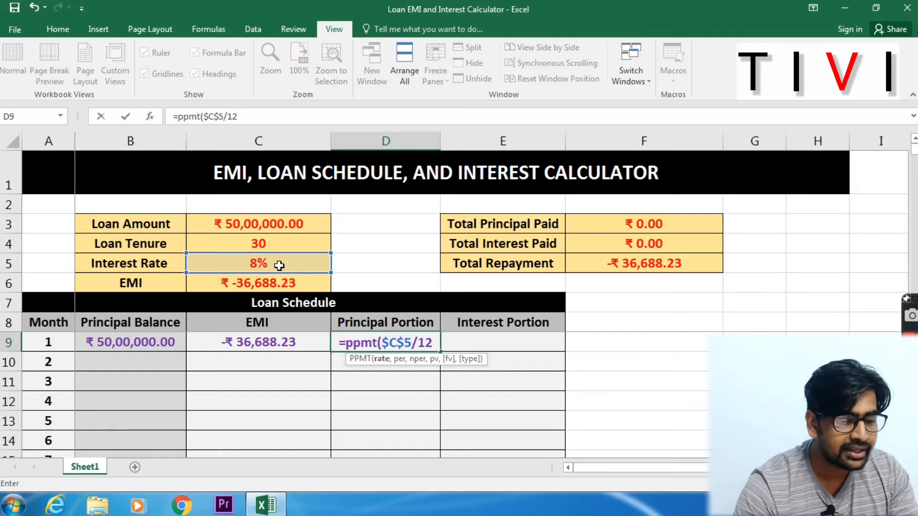
pyautogui.write(',')
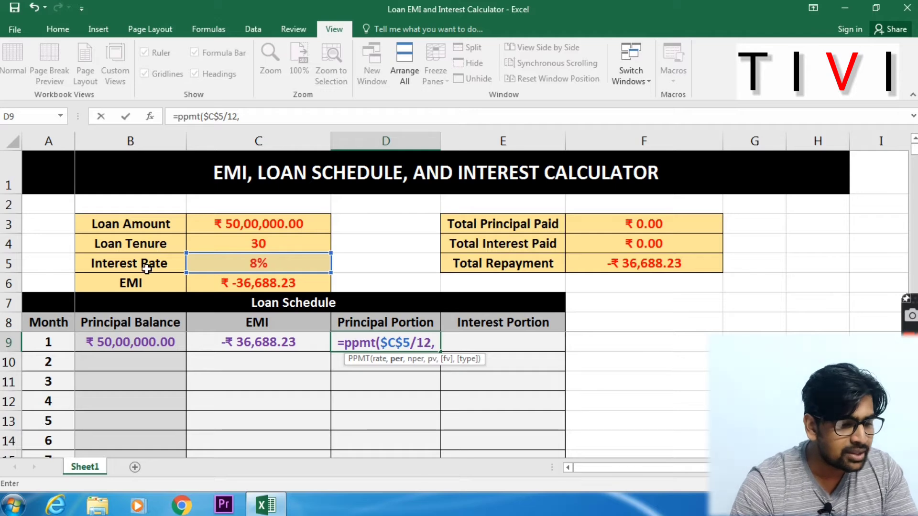
pyautogui.click(52, 341)
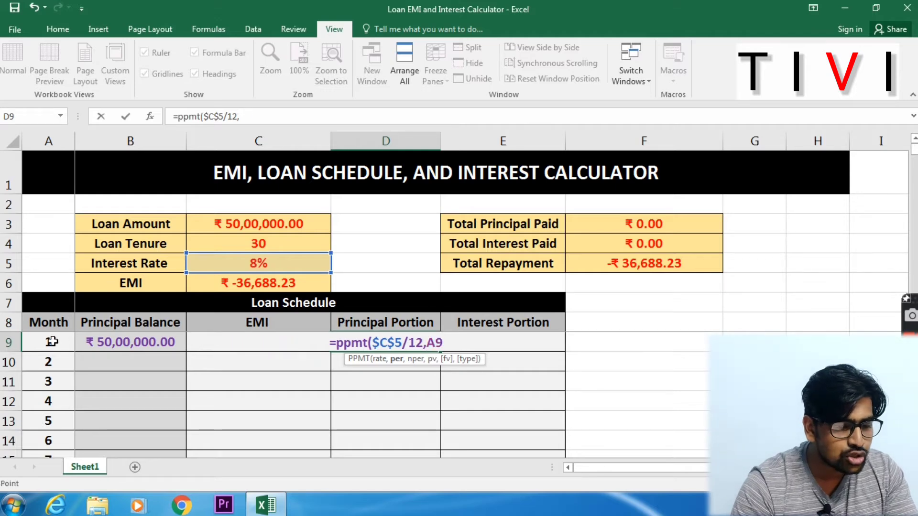
pyautogui.write(',')
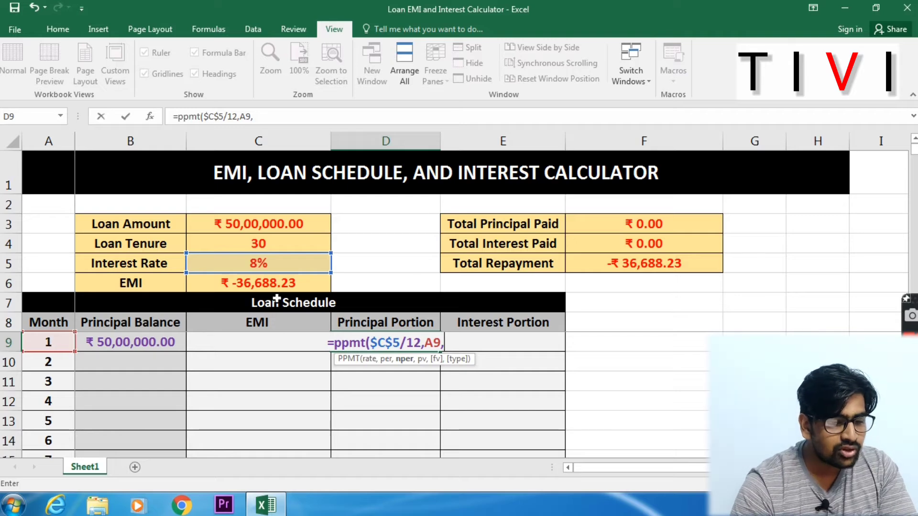
pyautogui.click(261, 245)
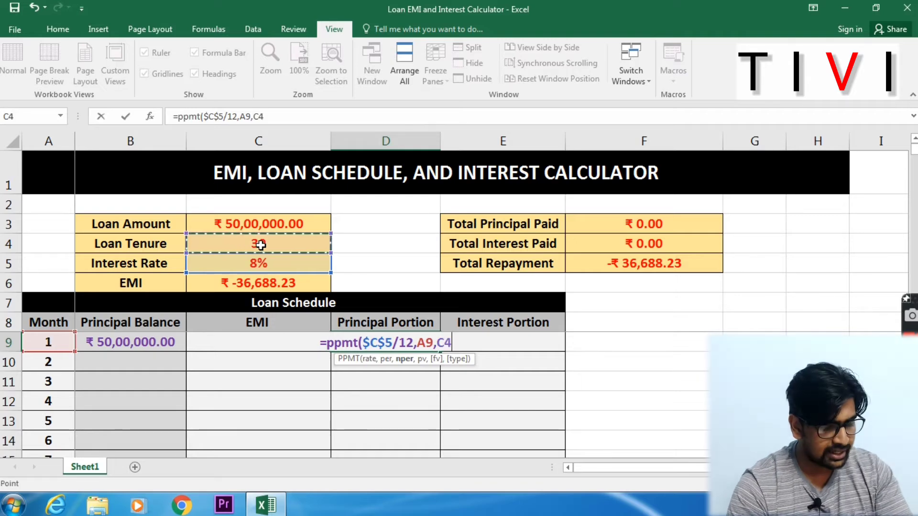
pyautogui.press('F4')
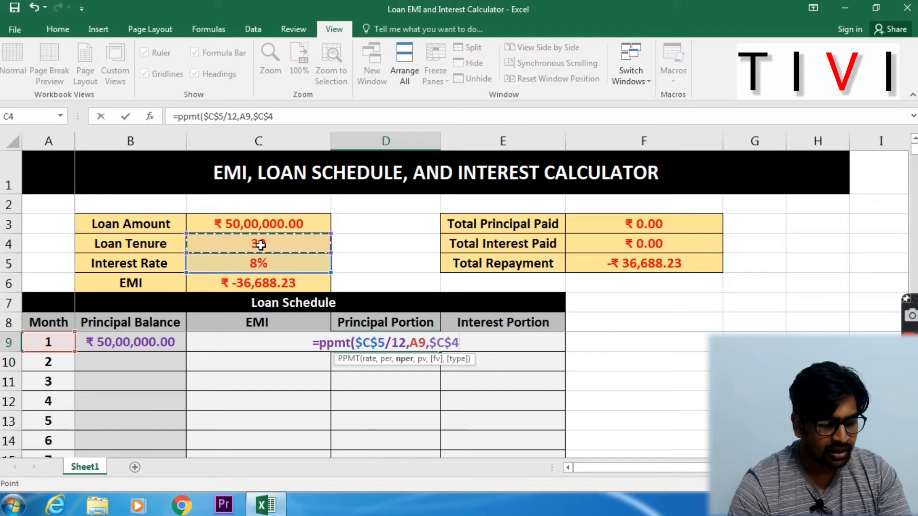
pyautogui.write('*12')
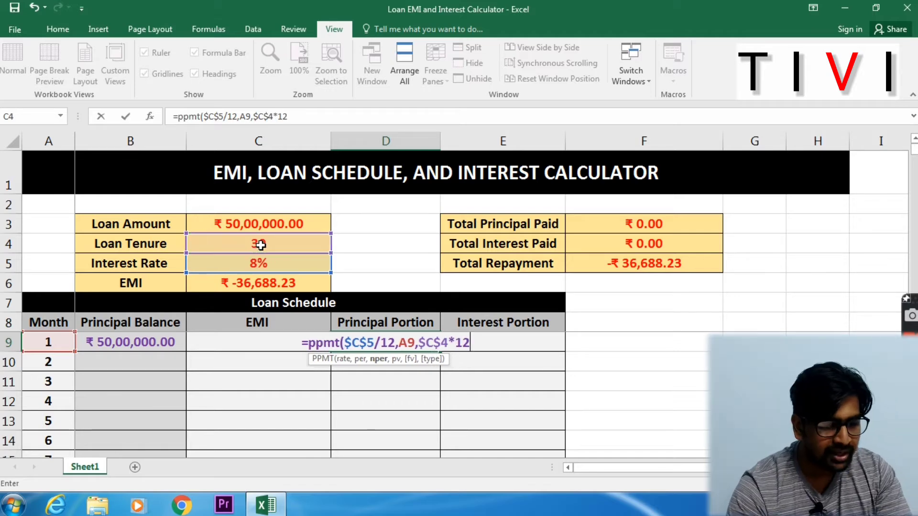
pyautogui.write(',')
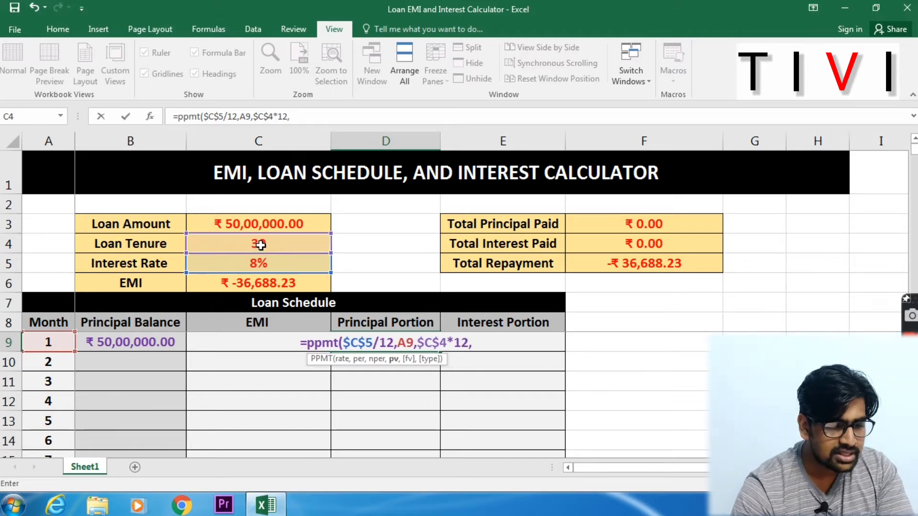
pyautogui.click(256, 218)
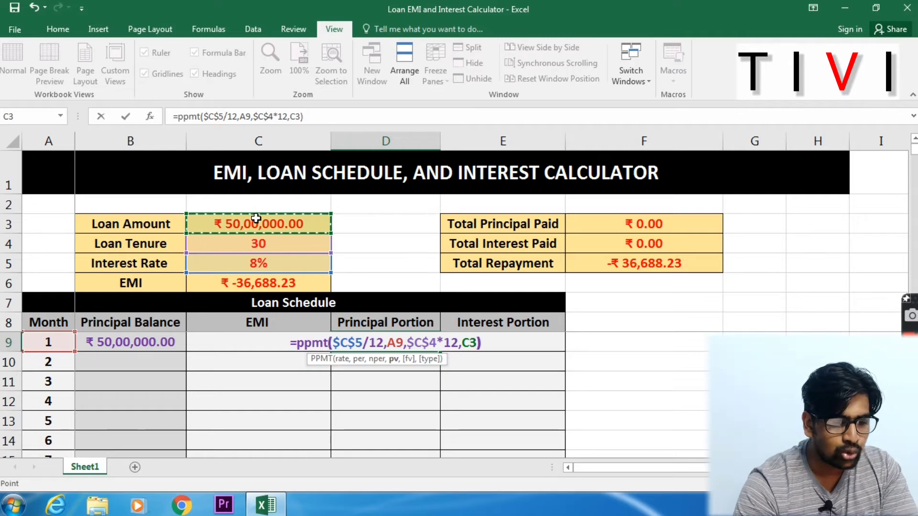
pyautogui.write(')')
pyautogui.press('Return')
pyautogui.press('Up')
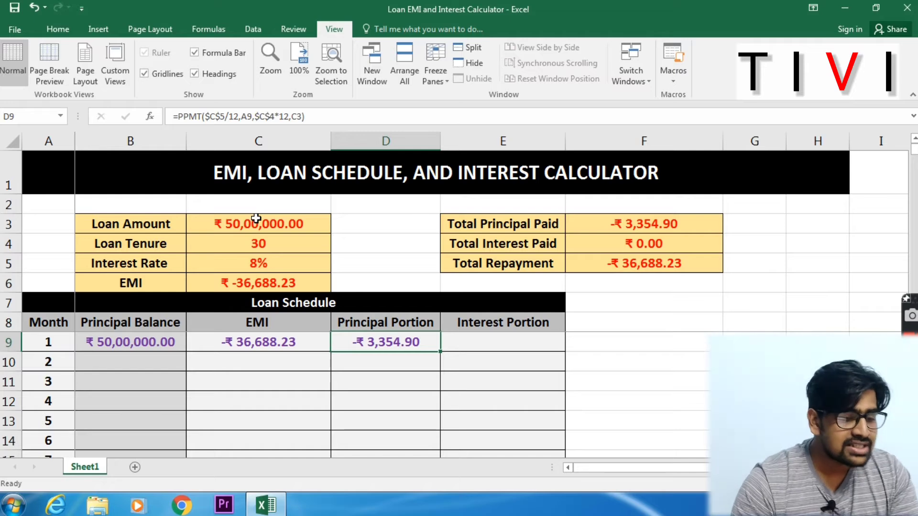
# Calculate the month 1 interest portion in cell E9 with =IPMT($C$5/12,A9,$C$4*12,C3) and check the sum of D9:E9 against the EMI.
pyautogui.press('Right')
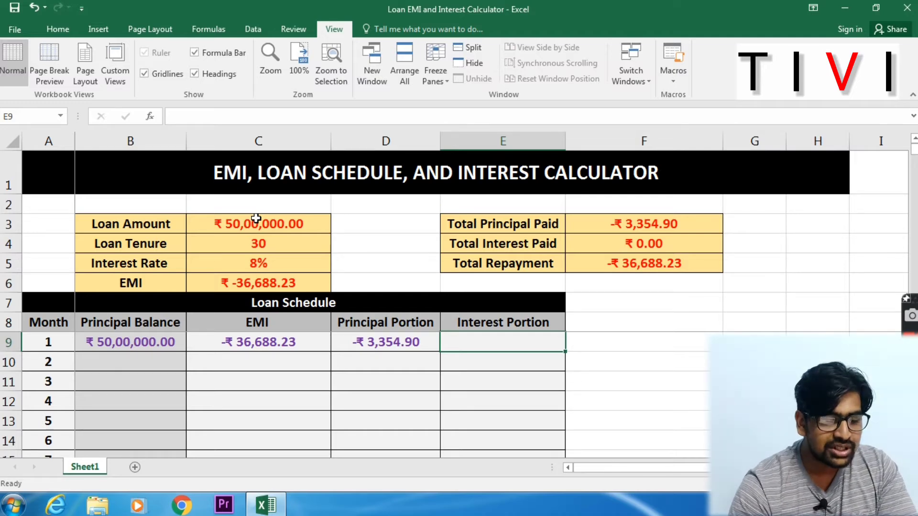
pyautogui.write('=')
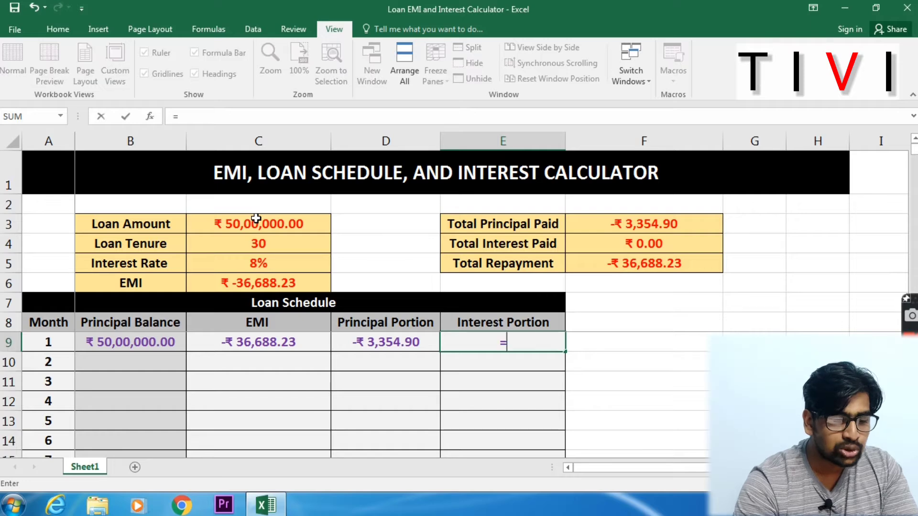
pyautogui.write('imp')
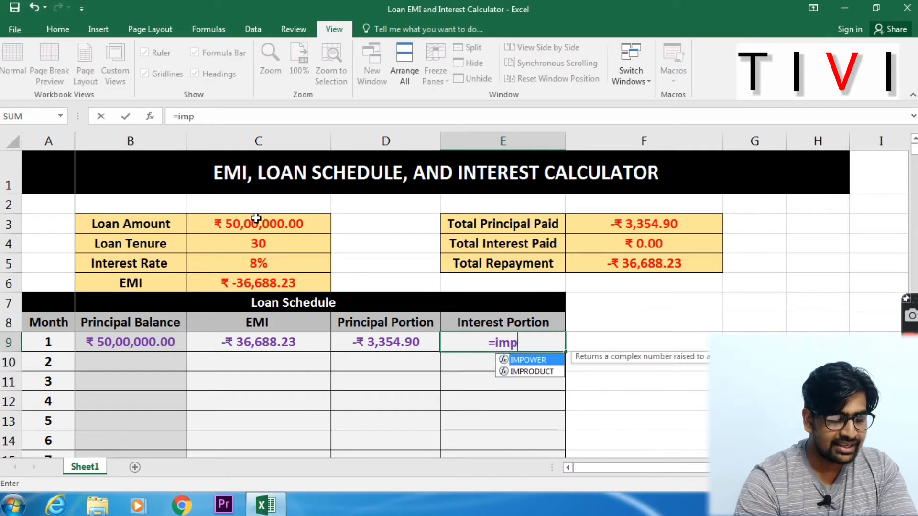
pyautogui.press('BackSpace')
pyautogui.press('BackSpace')
pyautogui.write('pmt')
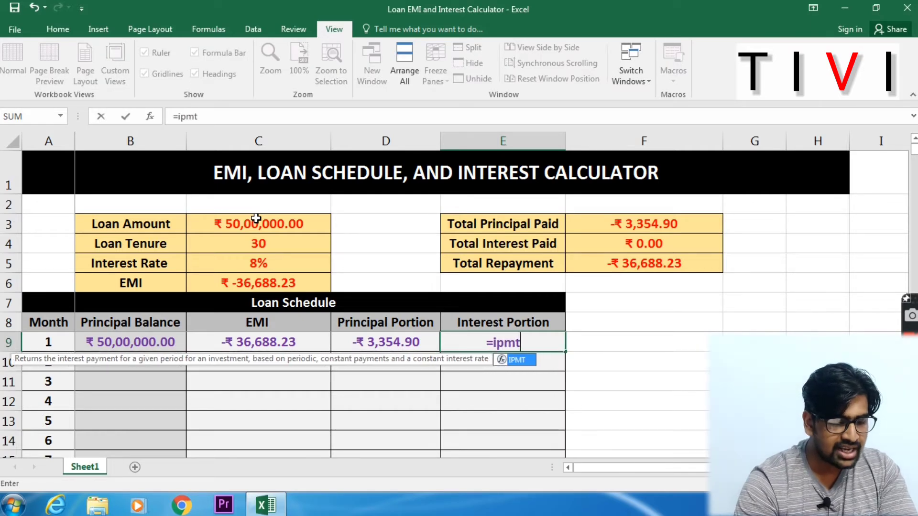
pyautogui.write('(')
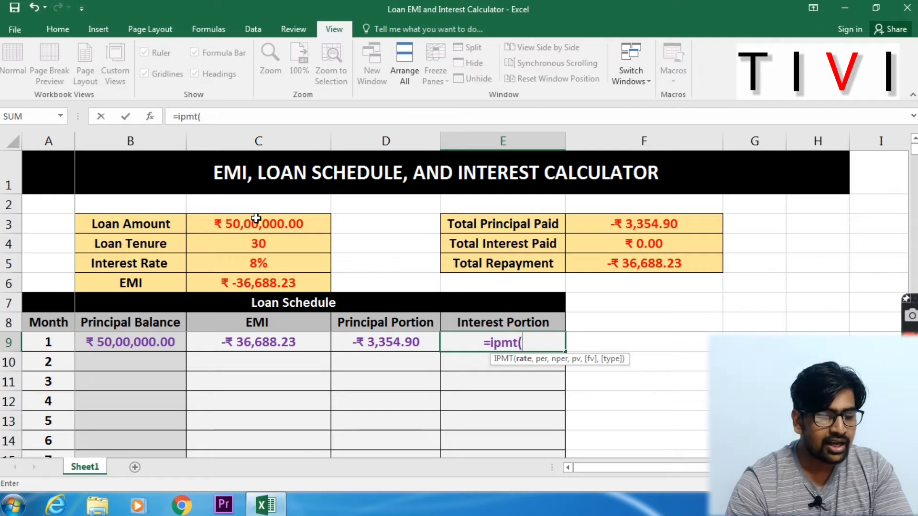
pyautogui.click(272, 265)
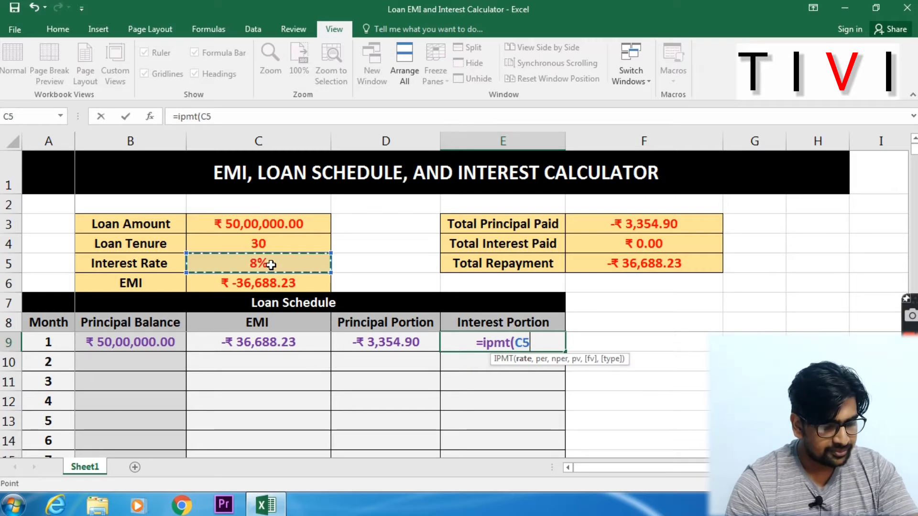
pyautogui.press('F4')
pyautogui.write('/12,')
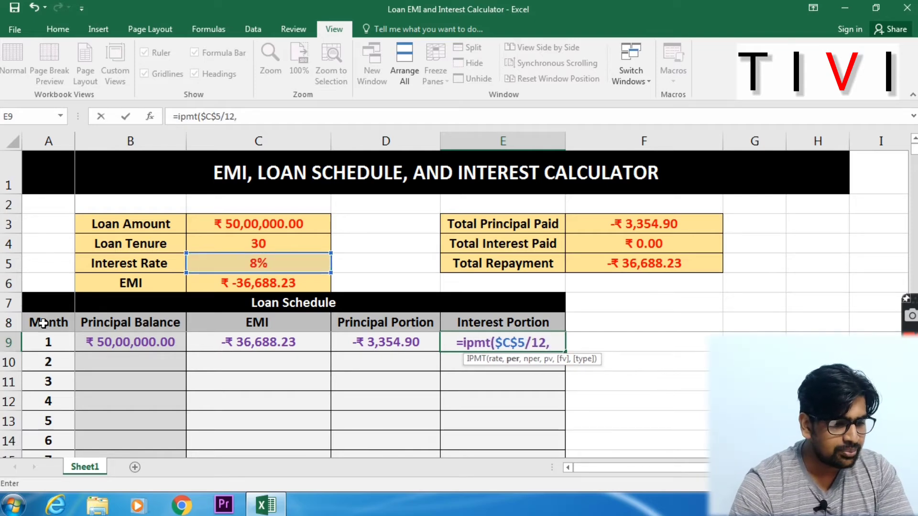
pyautogui.click(53, 343)
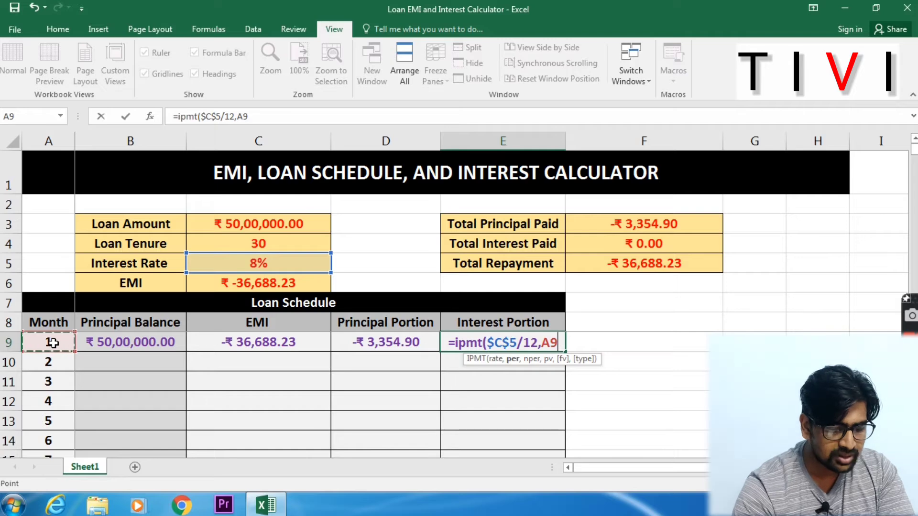
pyautogui.write(',')
pyautogui.click(246, 243)
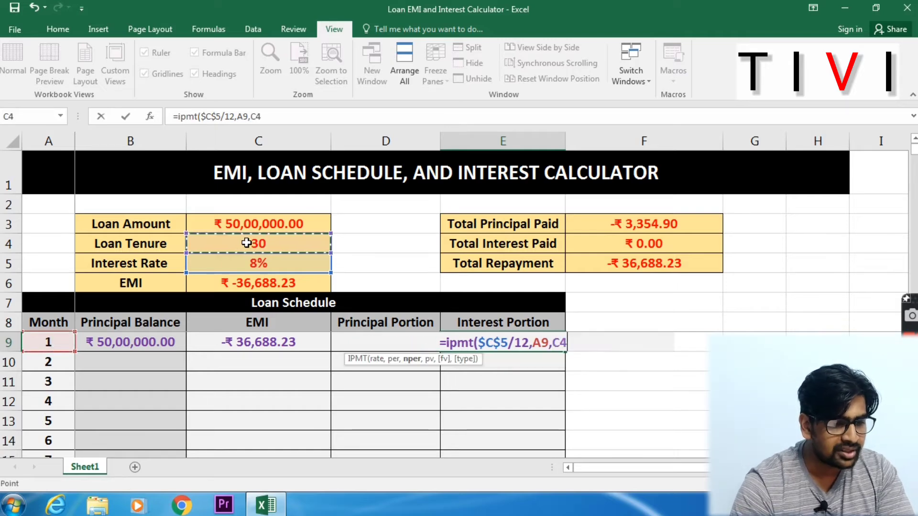
pyautogui.press('F4')
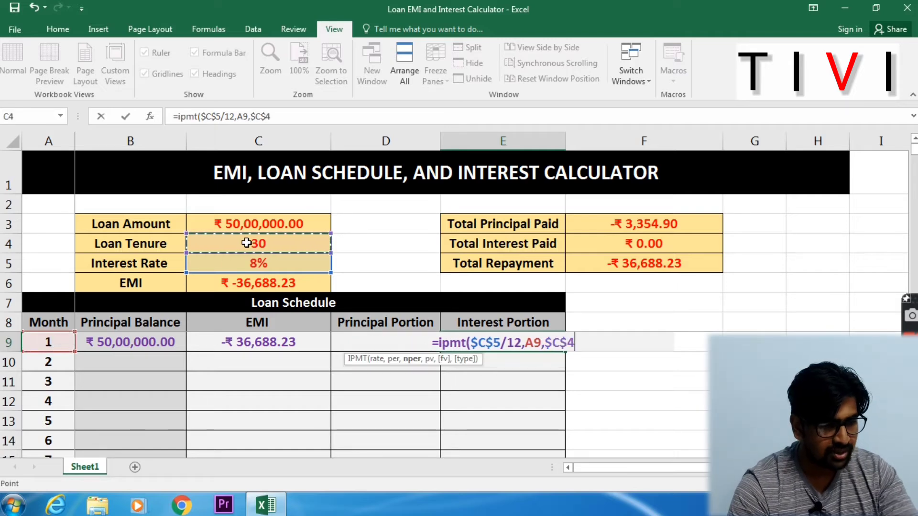
pyautogui.write('*12')
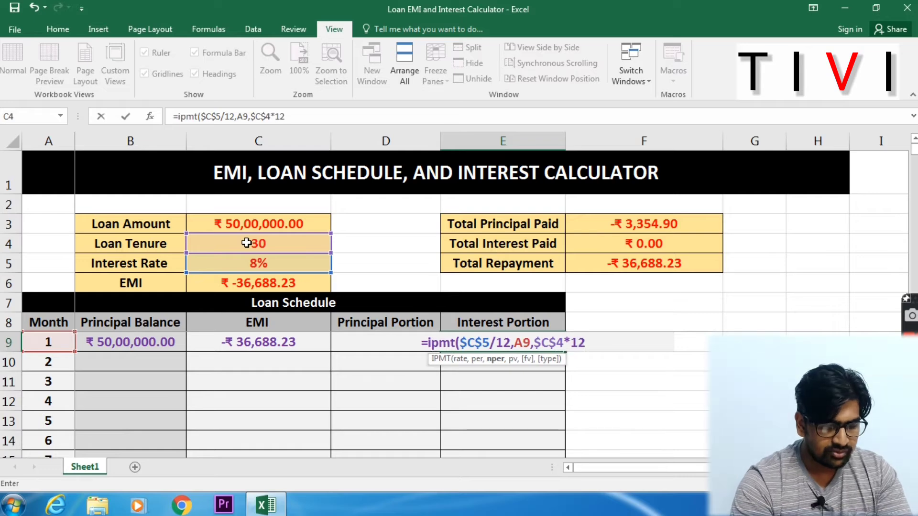
pyautogui.write(',')
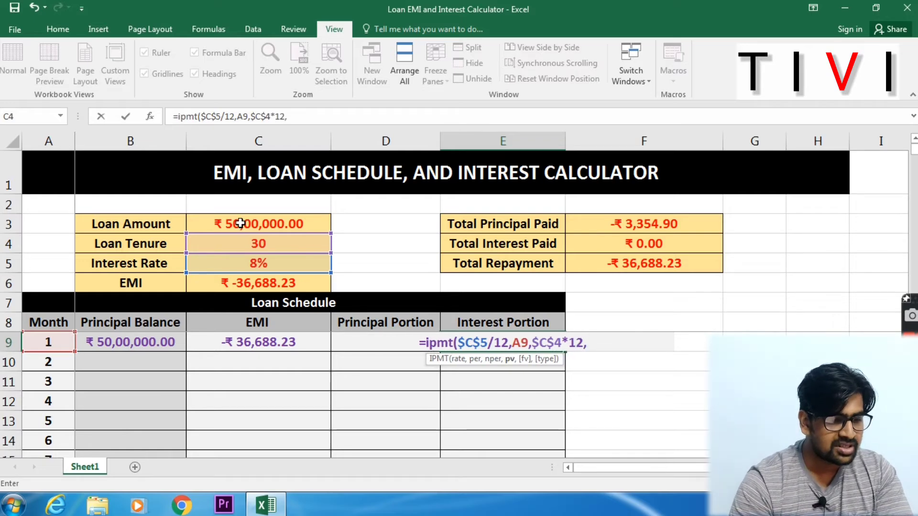
pyautogui.click(240, 222)
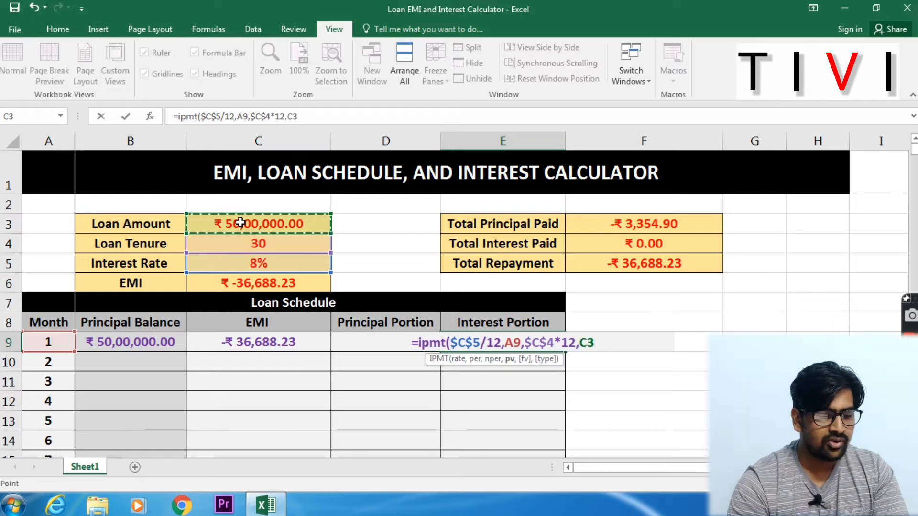
pyautogui.write(')')
pyautogui.press('Return')
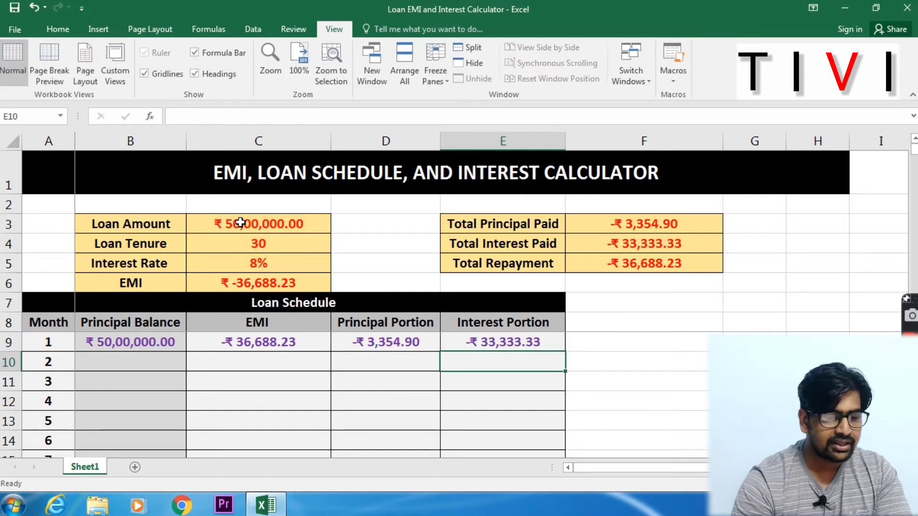
pyautogui.press('Up')
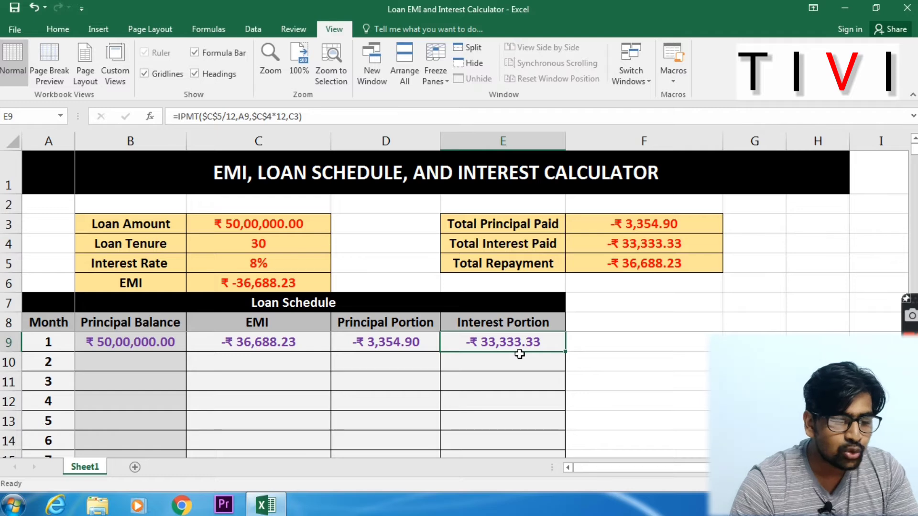
pyautogui.click(372, 346)
pyautogui.hotkey('shift', 'Right')
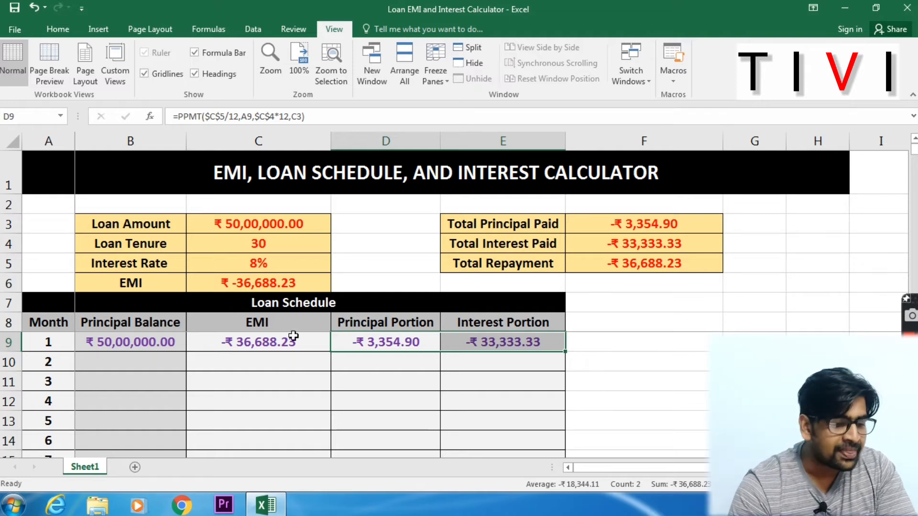
# Calculate the month 2 principal balance in cell B10 with the formula =B9+D9.
pyautogui.click(136, 358)
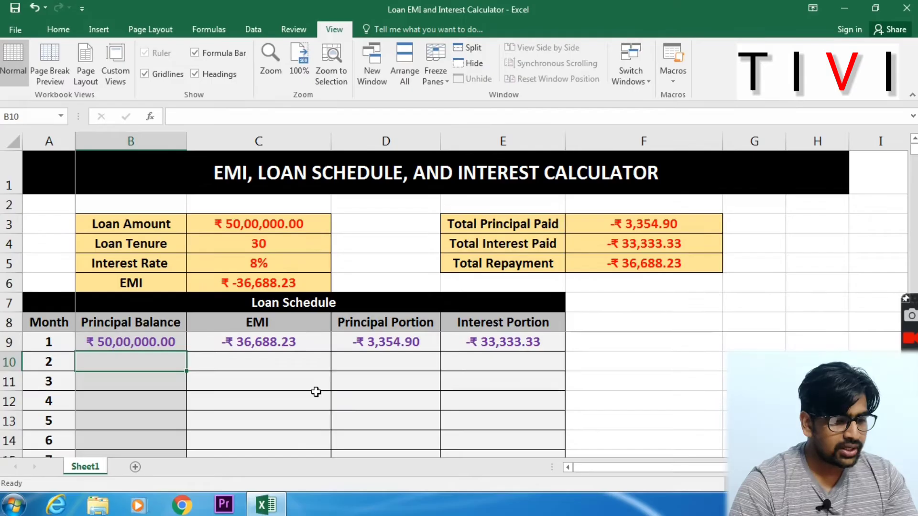
pyautogui.write('=')
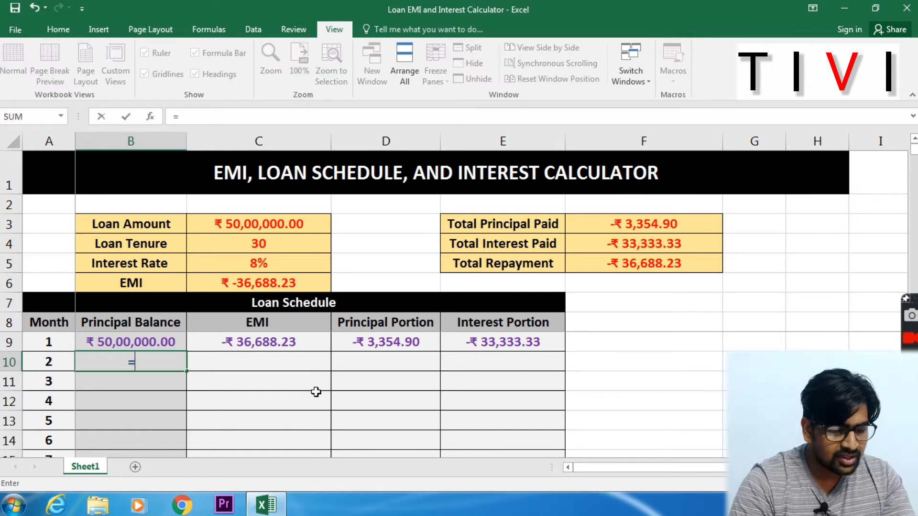
pyautogui.press('Up')
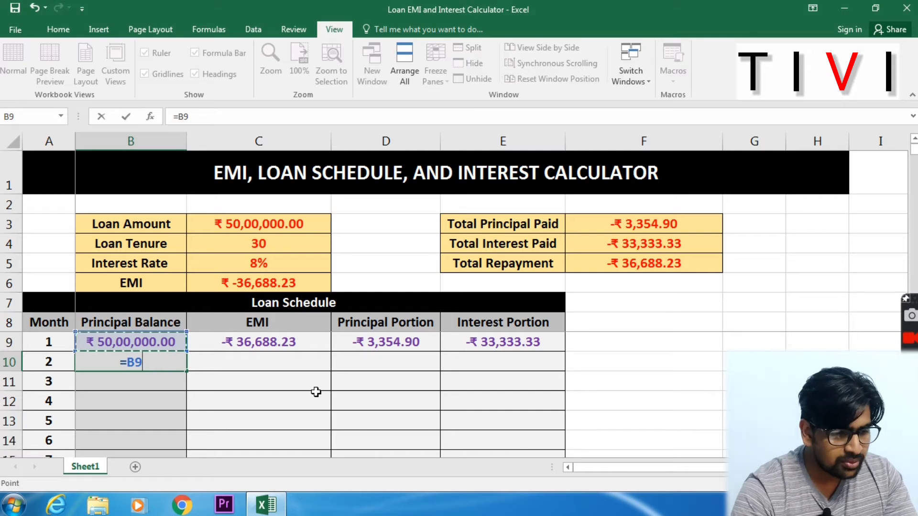
pyautogui.write('+')
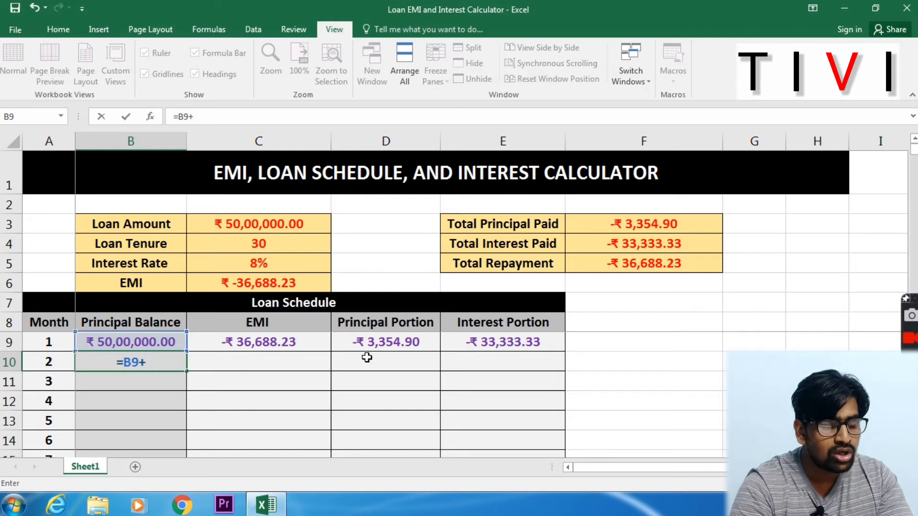
pyautogui.click(403, 342)
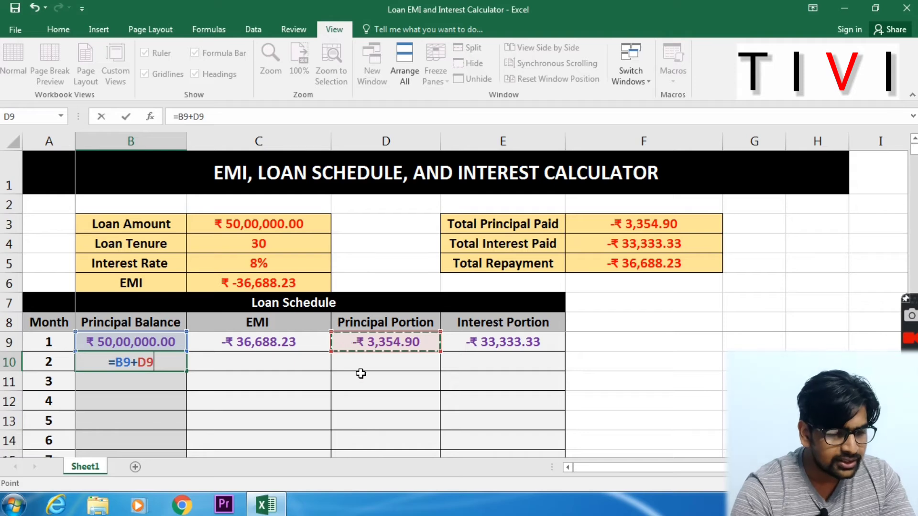
pyautogui.press('Return')
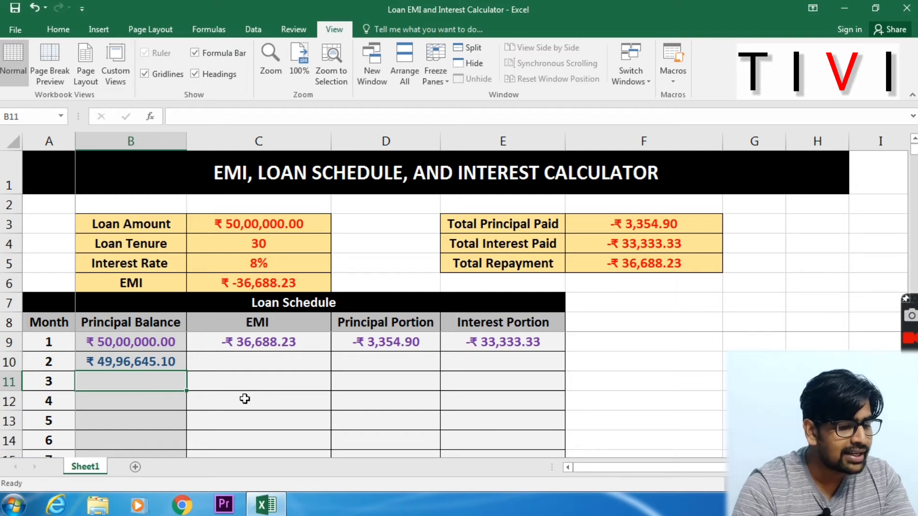
# Copy the month 1 EMI formula down into cell C10 for month 2.
pyautogui.click(242, 365)
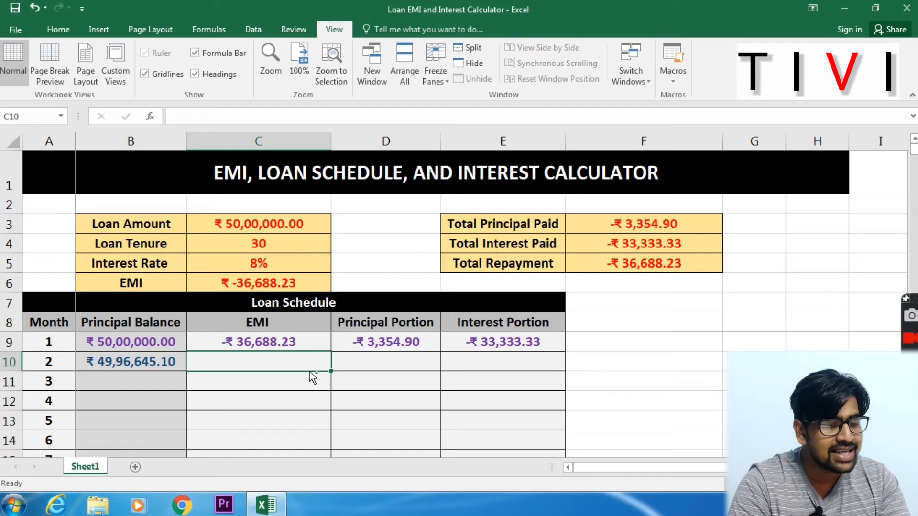
pyautogui.hotkey('ctrl', 'd')
# Try copying the month 1 principal portion formula down into cell D10 and clear the cell again.
pyautogui.press('Right')
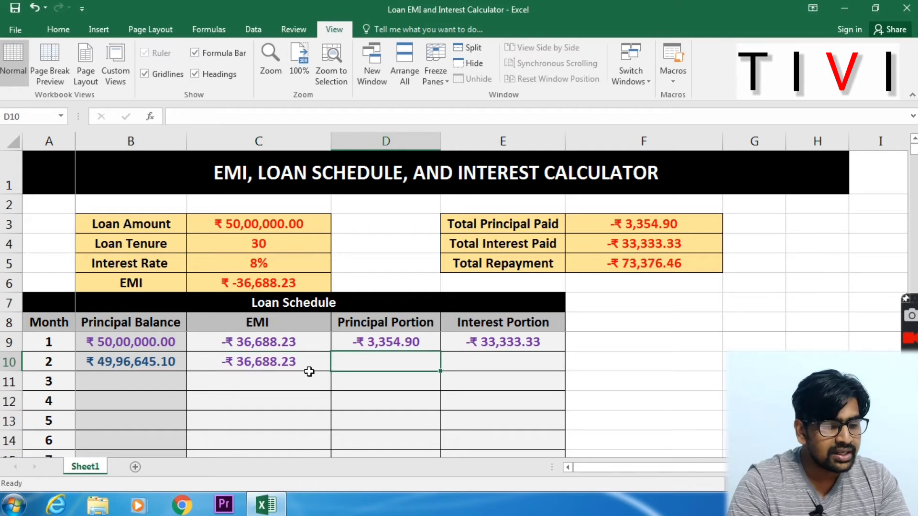
pyautogui.hotkey('ctrl', 'd')
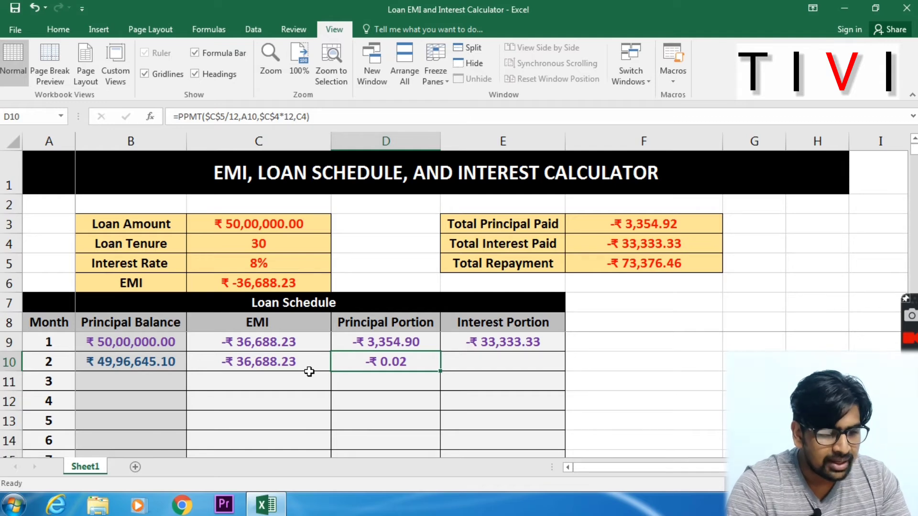
pyautogui.press('Delete')
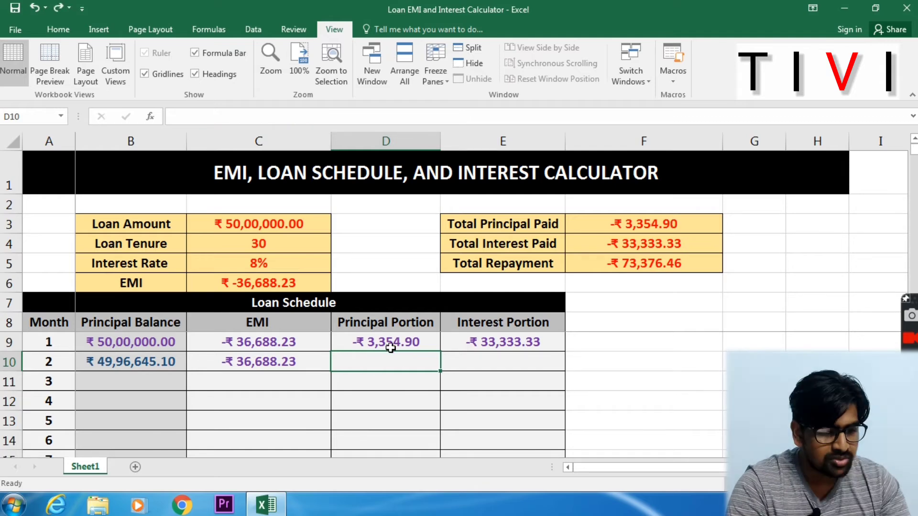
# Make the loan amount reference in the PPMT formula in cell D9 absolute as $C$3.
pyautogui.click(391, 347)
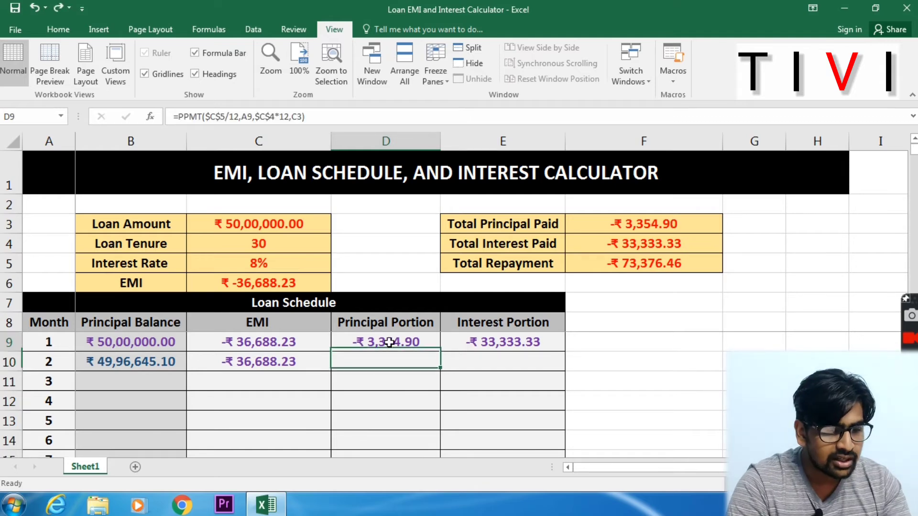
pyautogui.click(298, 118)
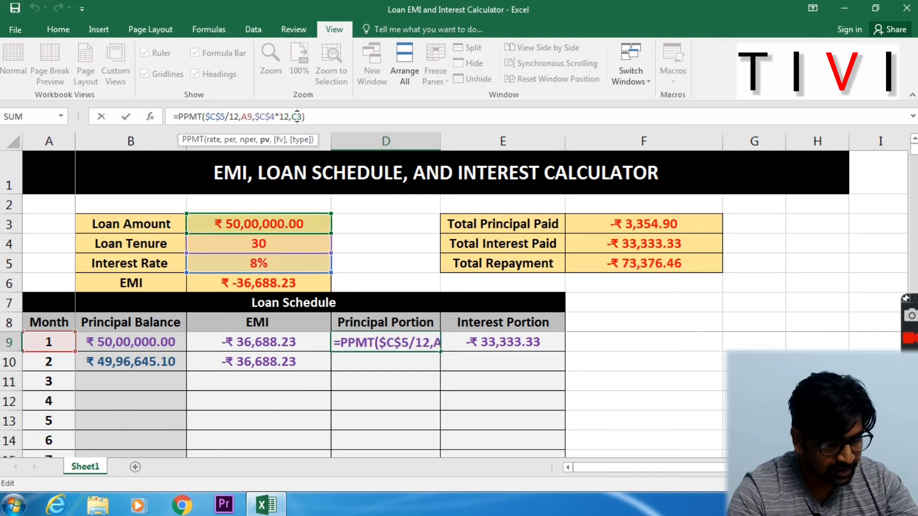
pyautogui.press('F4')
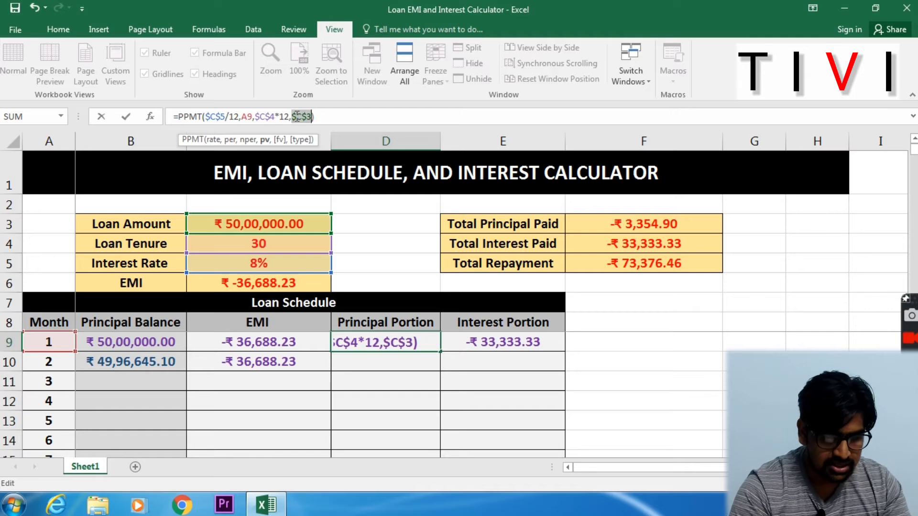
pyautogui.press('Return')
# Make the loan amount reference in the IPMT formula in cell E9 absolute as $C$3.
pyautogui.press('Up')
pyautogui.press('Right')
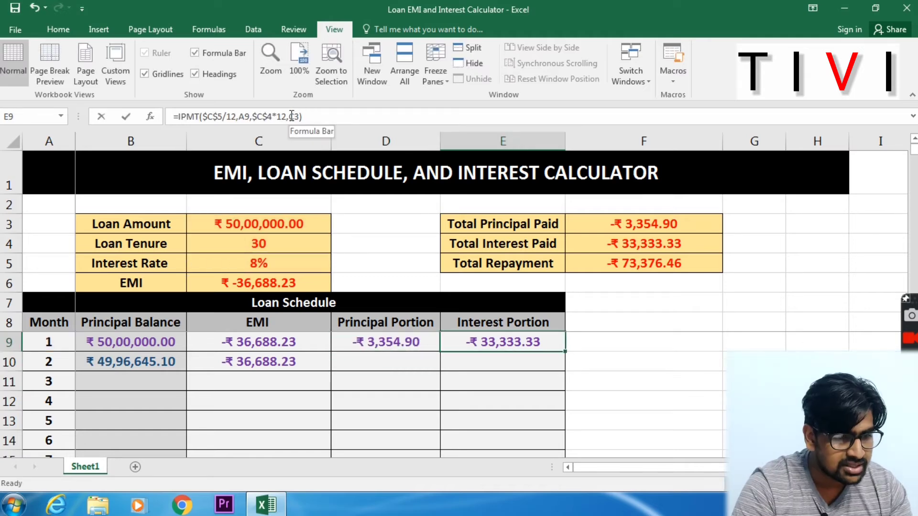
pyautogui.click(292, 116)
pyautogui.press('F4')
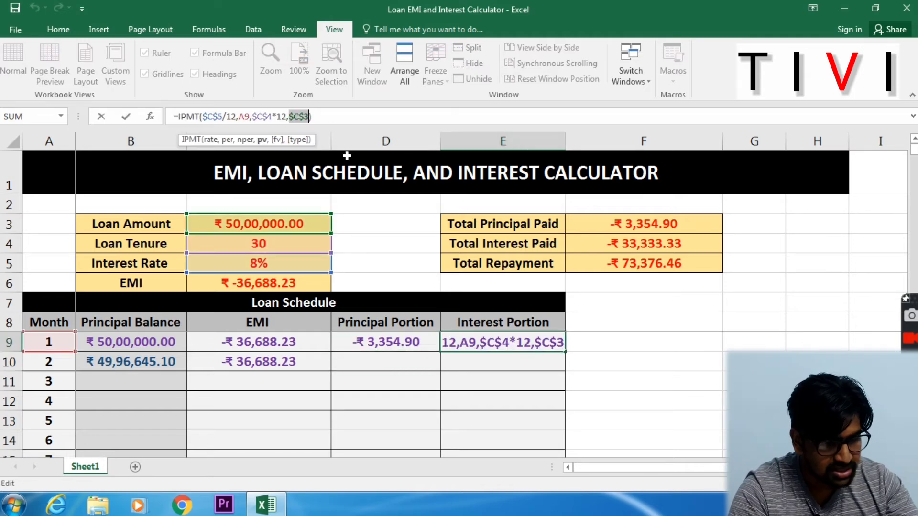
pyautogui.press('Return')
# Copy the month 1 principal and interest portion formulas down into cells D10 and E10 for month 2.
pyautogui.press('Left')
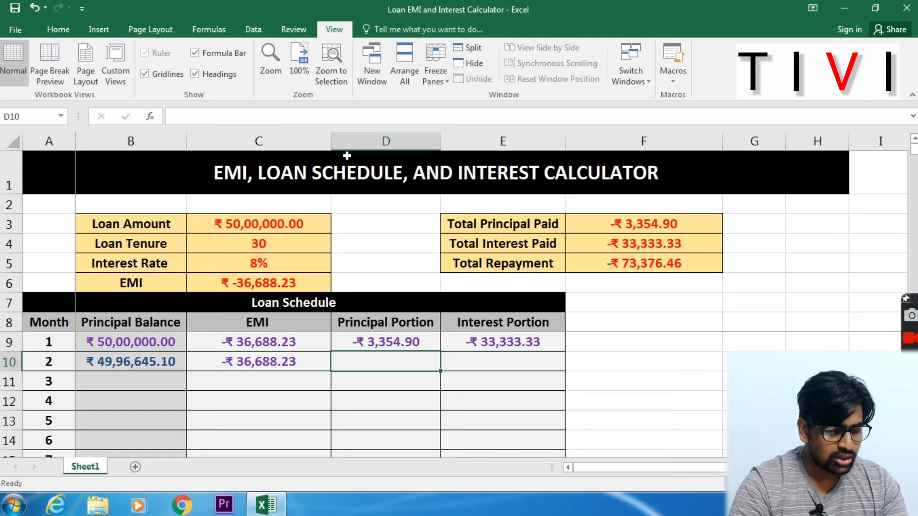
pyautogui.hotkey('ctrl', 'd')
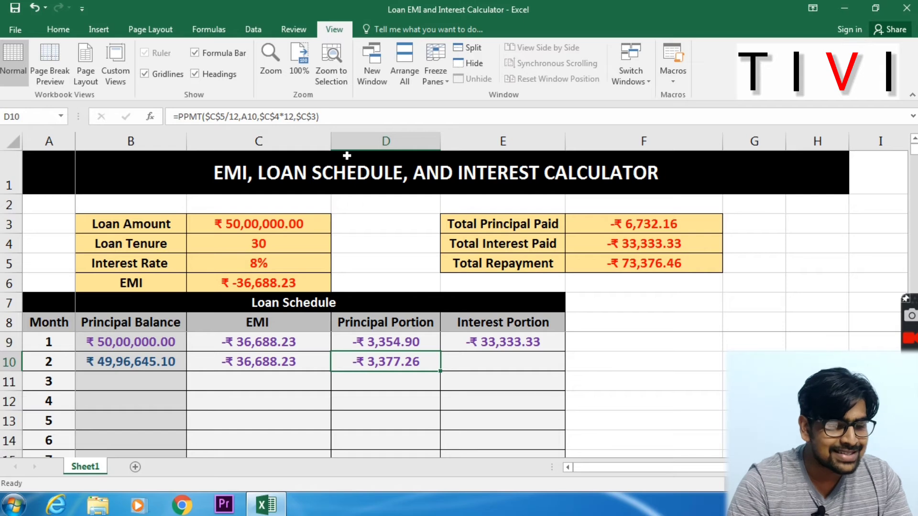
pyautogui.press('Right')
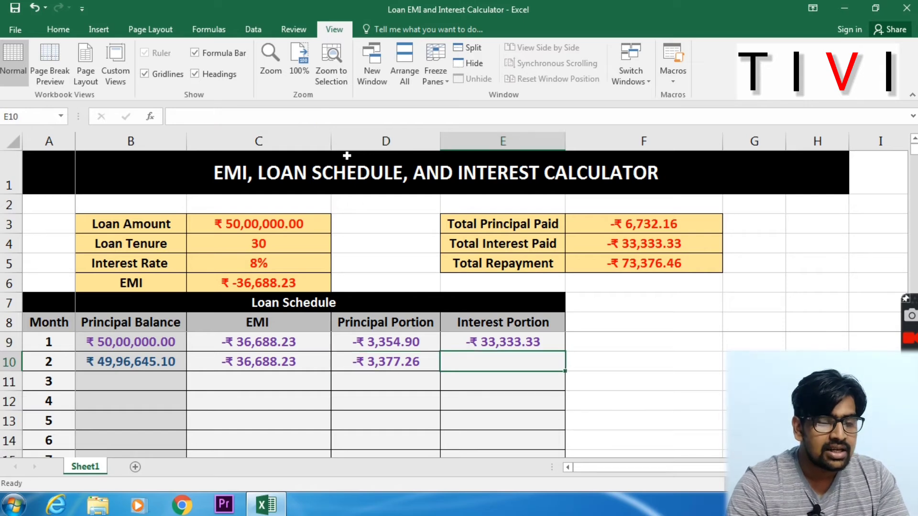
pyautogui.hotkey('ctrl', 'd')
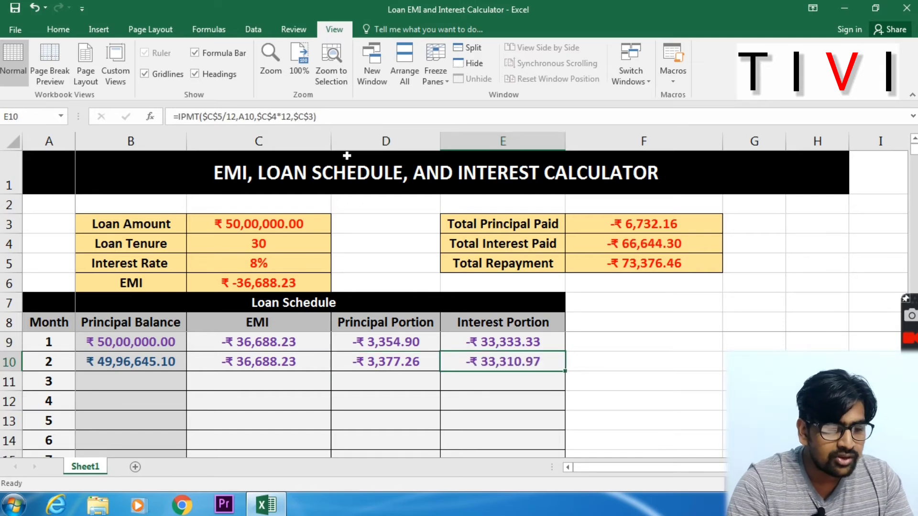
# Fill the month 2 formulas in B10:E10 down through the schedule to month 360 in row 368.
pyautogui.press('Left')
pyautogui.press('Left')
pyautogui.press('Left')
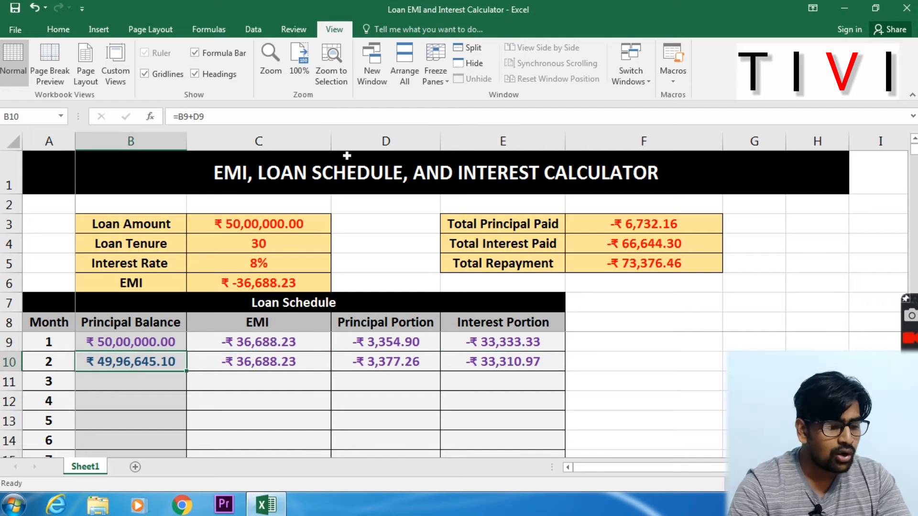
pyautogui.hotkey('shift', 'Right')
pyautogui.hotkey('shift', 'Right')
pyautogui.hotkey('shift', 'Right')
pyautogui.hotkey('ctrl', 'q')
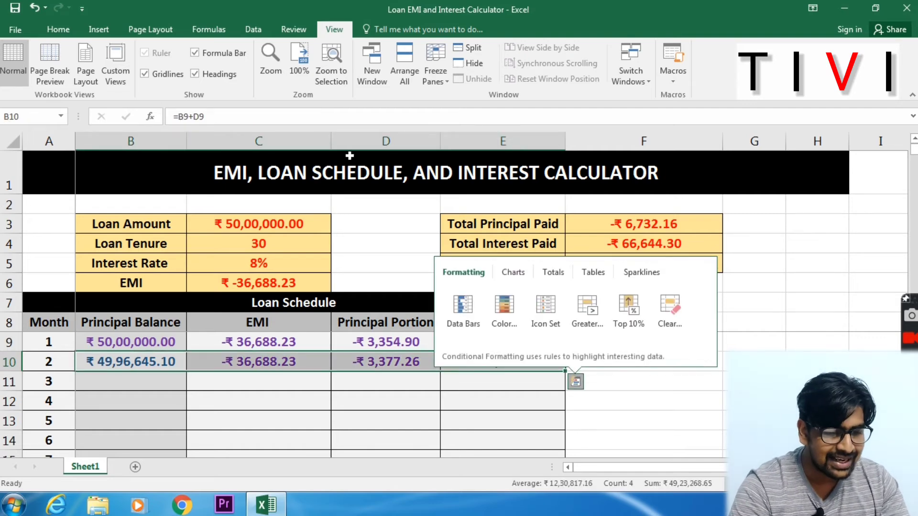
pyautogui.press('Escape')
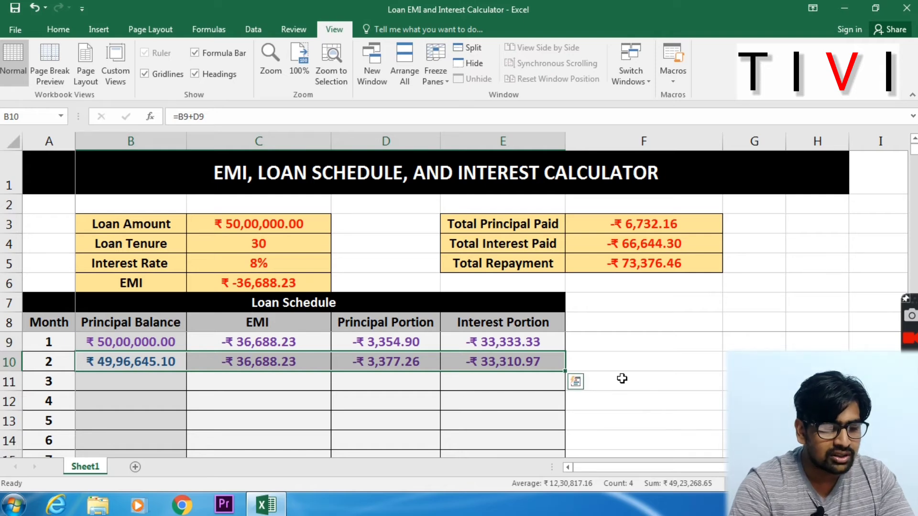
pyautogui.doubleClick(565, 371)
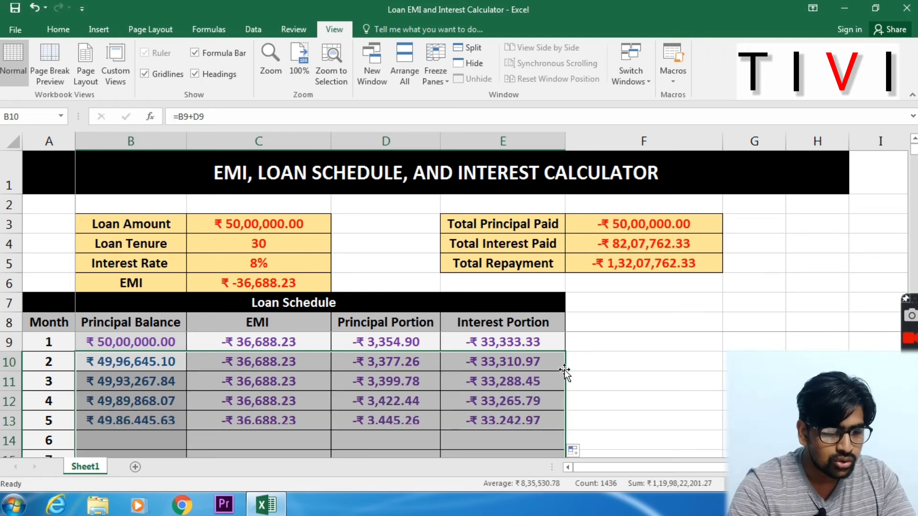
# Examine the final months of the schedule and compare month 360's principal balance with its principal portion.
pyautogui.click(179, 364)
pyautogui.hotkey('ctrl', 'Down')
pyautogui.press('Down')
pyautogui.press('Down')
pyautogui.press('Down')
pyautogui.press('Down')
pyautogui.press('Down')
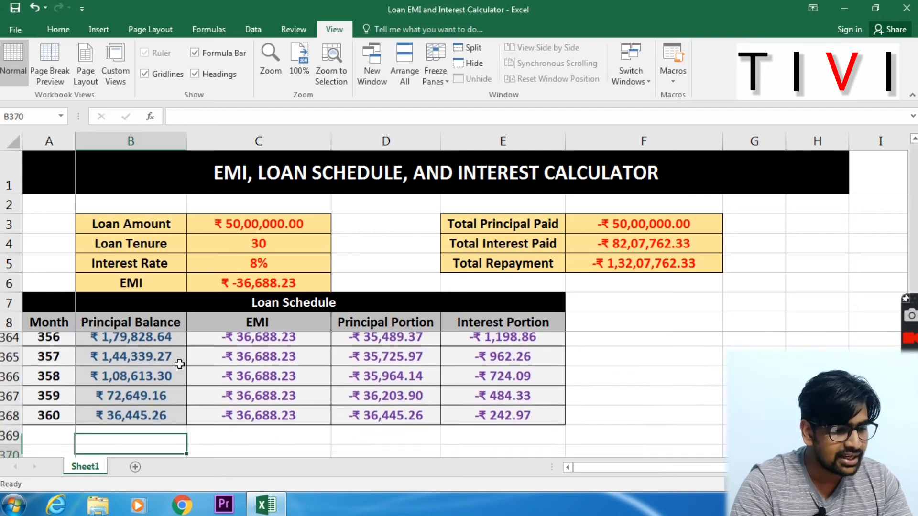
pyautogui.press('Up')
pyautogui.press('Up')
pyautogui.press('Up')
pyautogui.press('Up')
pyautogui.press('Up')
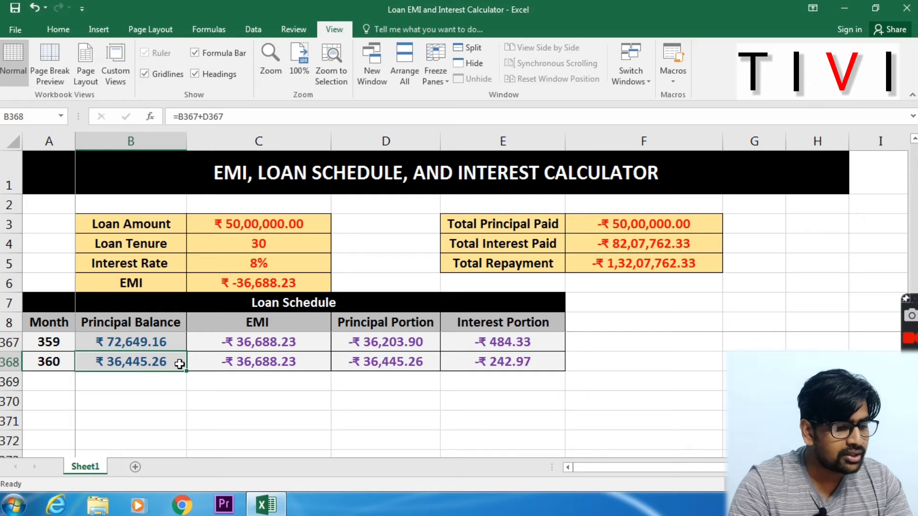
pyautogui.press('Up')
pyautogui.press('Up')
pyautogui.press('Up')
pyautogui.press('Up')
pyautogui.press('Up')
pyautogui.press('Up')
pyautogui.press('Up')
pyautogui.press('Up')
pyautogui.press('Up')
pyautogui.press('Up')
pyautogui.press('Up')
pyautogui.press('Up')
pyautogui.press('Up')
pyautogui.press('Up')
pyautogui.press('Up')
pyautogui.press('Up')
pyautogui.press('Up')
pyautogui.press('Up')
pyautogui.press('Up')
pyautogui.press('Up')
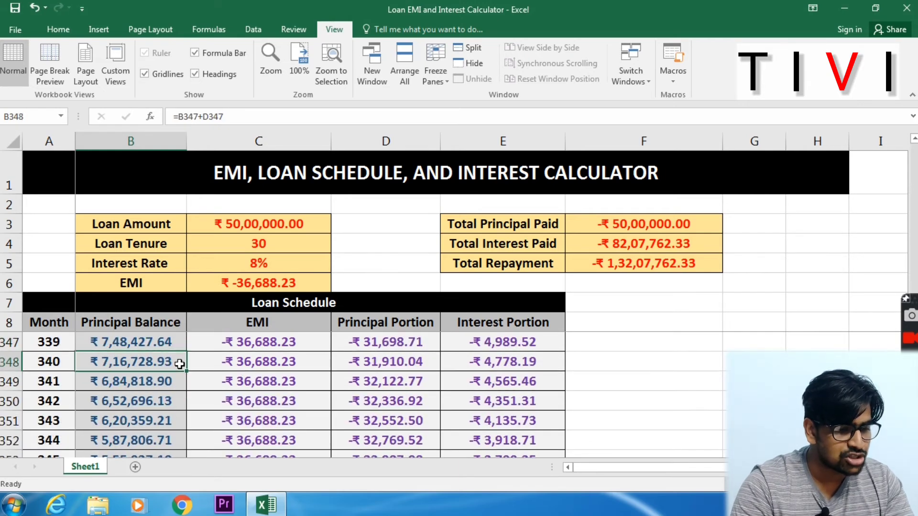
pyautogui.press('Down')
pyautogui.press('Down')
pyautogui.press('Down')
pyautogui.press('Down')
pyautogui.press('Down')
pyautogui.press('Down')
pyautogui.press('Down')
pyautogui.press('Down')
pyautogui.press('Down')
pyautogui.press('Down')
pyautogui.press('Down')
pyautogui.press('Down')
pyautogui.press('Down')
pyautogui.press('Down')
pyautogui.press('Down')
pyautogui.press('Down')
pyautogui.press('Down')
pyautogui.press('Down')
pyautogui.press('Down')
pyautogui.press('Down')
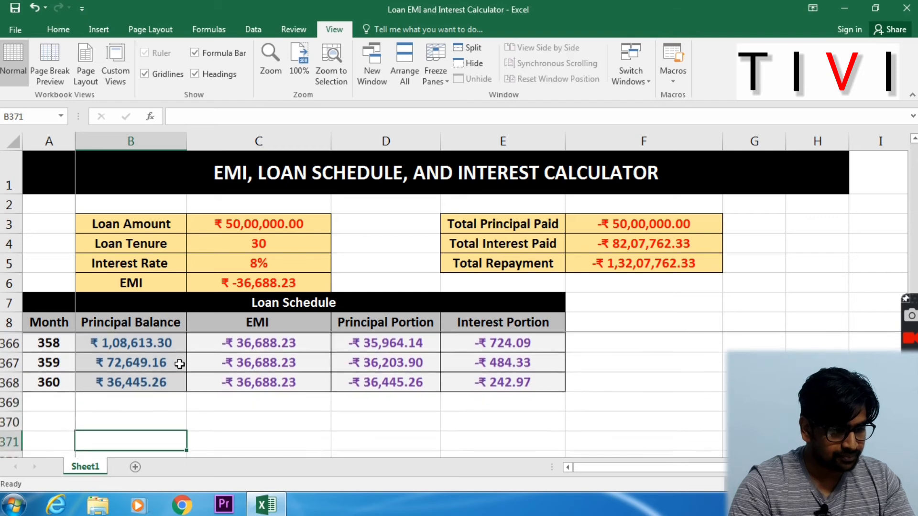
pyautogui.press('Up')
pyautogui.press('Up')
pyautogui.press('Up')
pyautogui.press('Down')
pyautogui.press('Down')
pyautogui.press('Down')
pyautogui.press('Down')
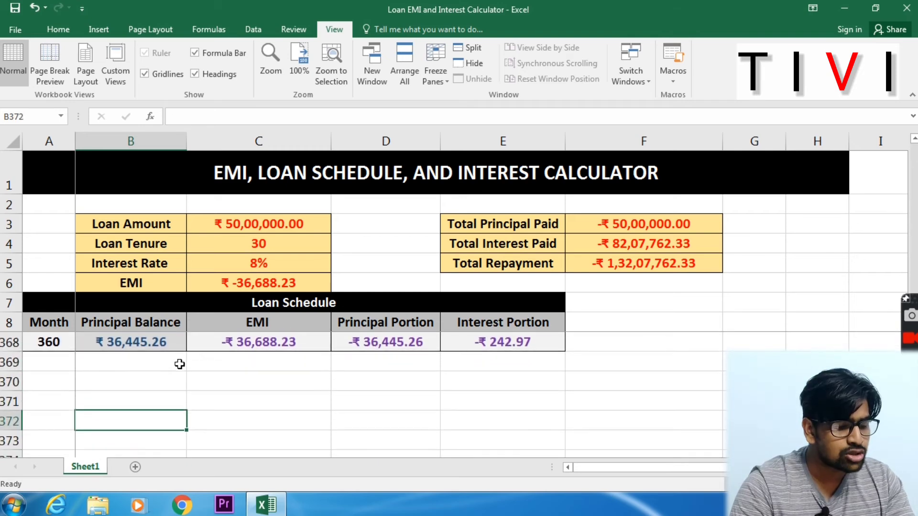
pyautogui.press('Up')
pyautogui.press('Up')
pyautogui.press('Up')
pyautogui.press('Up')
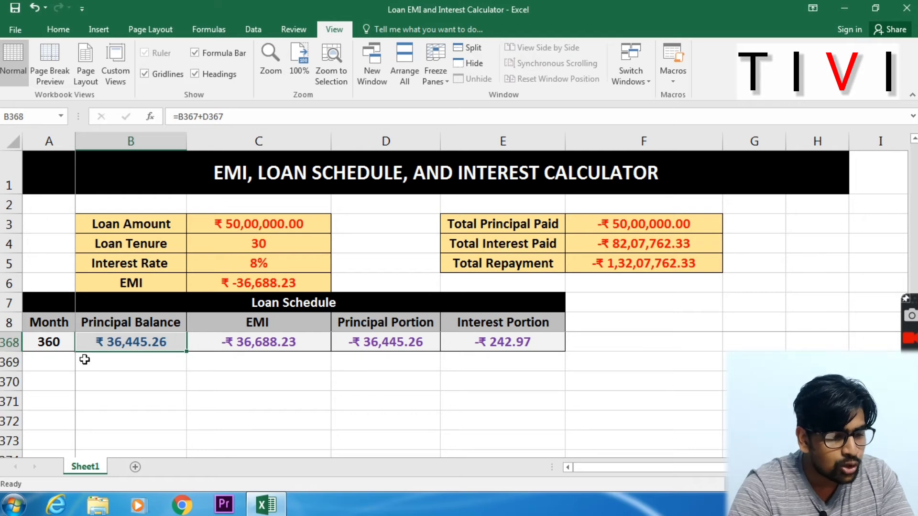
pyautogui.click(400, 351)
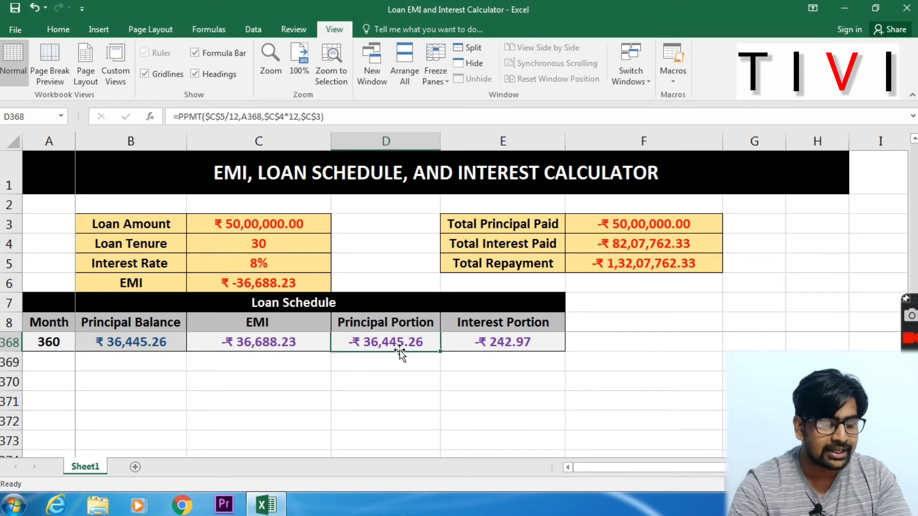
# Check the sum of all principal portions in D9:D368 against the Total Principal Paid figure.
pyautogui.press('Right')
pyautogui.hotkey('ctrl', 'Up')
pyautogui.press('Down')
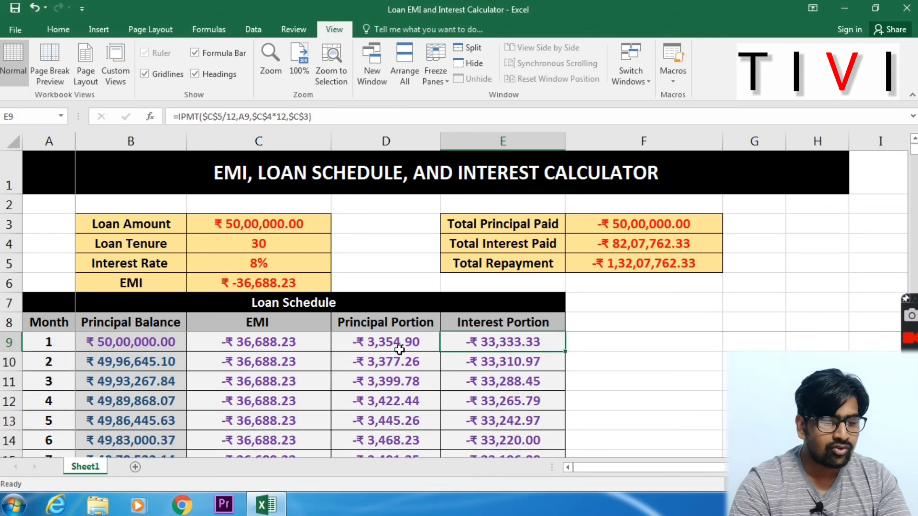
pyautogui.press('Up')
pyautogui.press('Up')
pyautogui.press('Up')
pyautogui.press('Up')
pyautogui.press('Up')
pyautogui.press('Up')
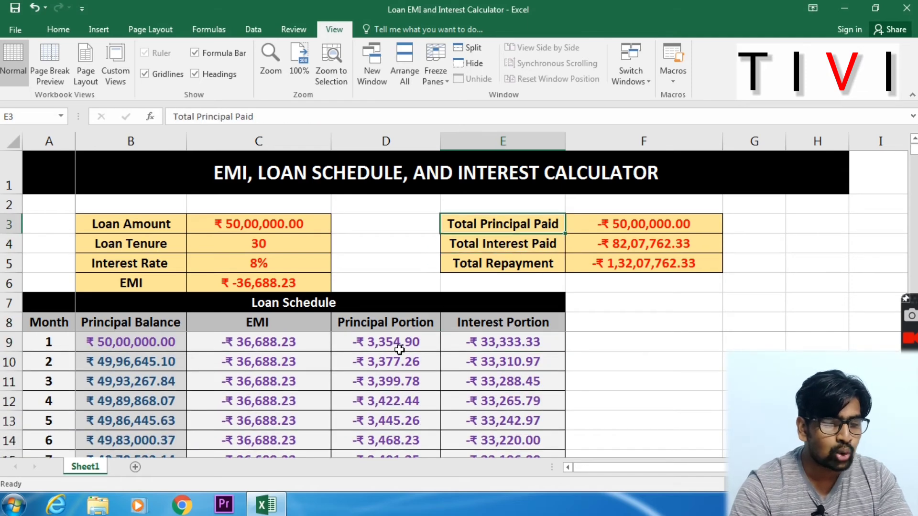
pyautogui.press('Down')
pyautogui.press('Down')
pyautogui.press('Down')
pyautogui.press('Down')
pyautogui.press('Down')
pyautogui.press('Down')
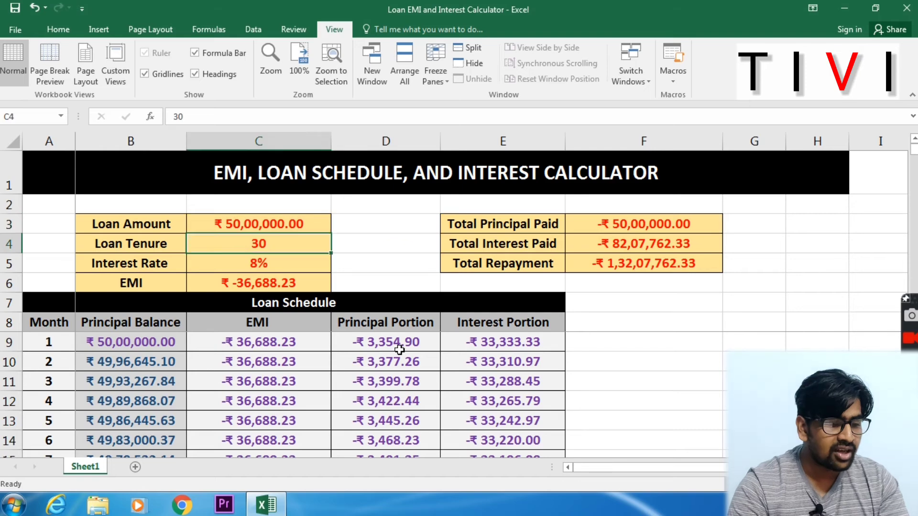
pyautogui.hotkey('ctrl', 'shift', 'Down')
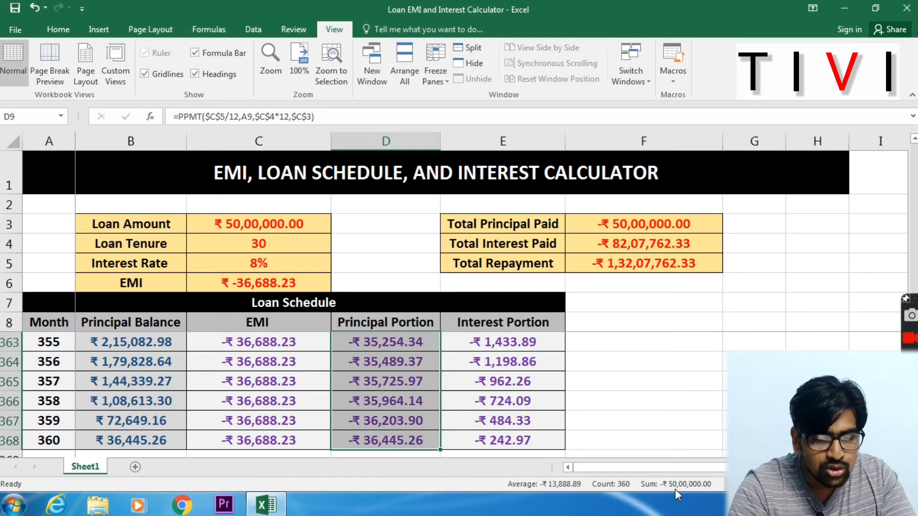
pyautogui.click(644, 364)
pyautogui.hotkey('ctrl', 'Up')
pyautogui.hotkey('ctrl', 'Up')
pyautogui.hotkey('ctrl', 'Up')
pyautogui.press('Down')
pyautogui.press('Down')
pyautogui.press('Down')
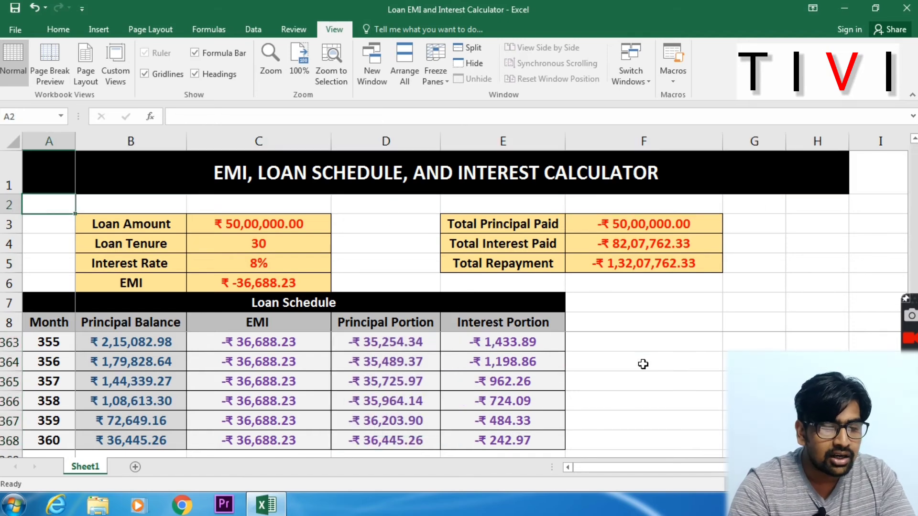
# Examine the SUM formula behind the Total Interest Paid figure in F4.
pyautogui.press('Right')
pyautogui.press('Right')
pyautogui.press('Right')
pyautogui.press('Right')
pyautogui.press('Right')
pyautogui.press('Right')
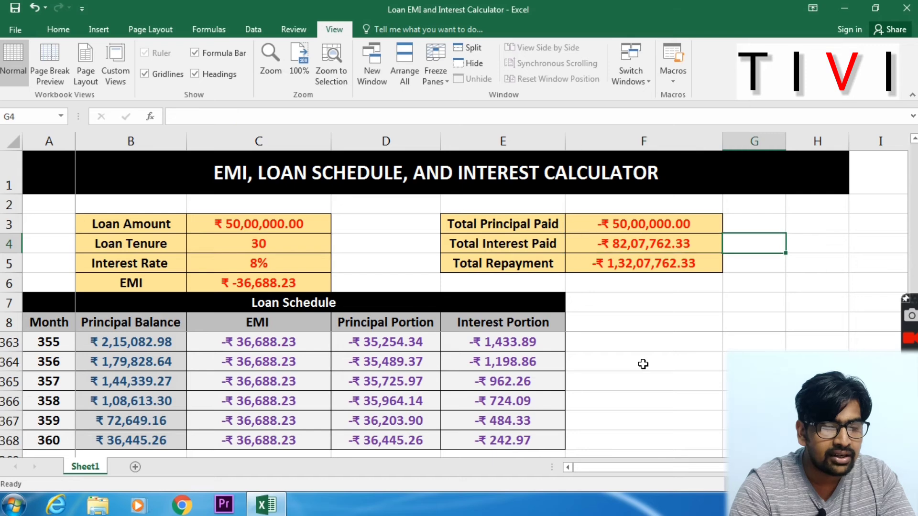
pyautogui.press('Left')
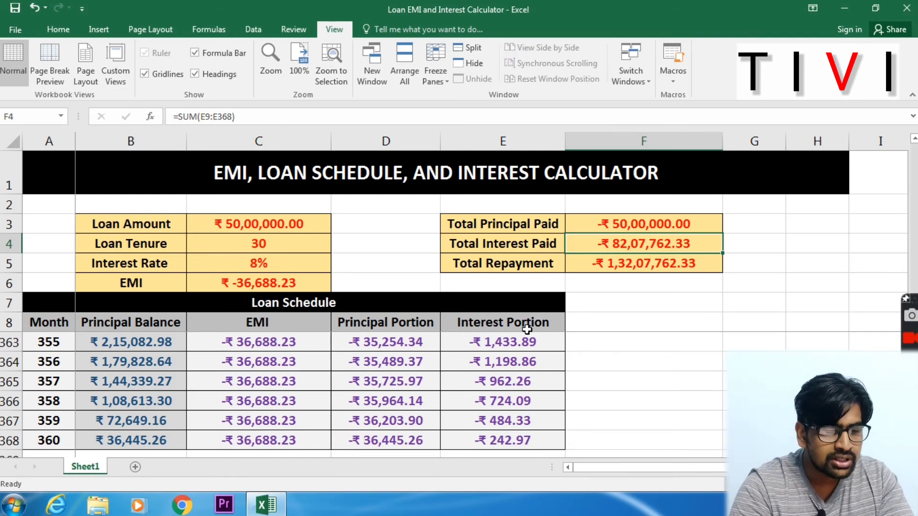
# Check the sum of all interest portions in E9:E368 against Total Interest Paid, and inspect the Total Repayment formula in F5.
pyautogui.click(507, 341)
pyautogui.hotkey('ctrl', 'Up')
pyautogui.press('Down')
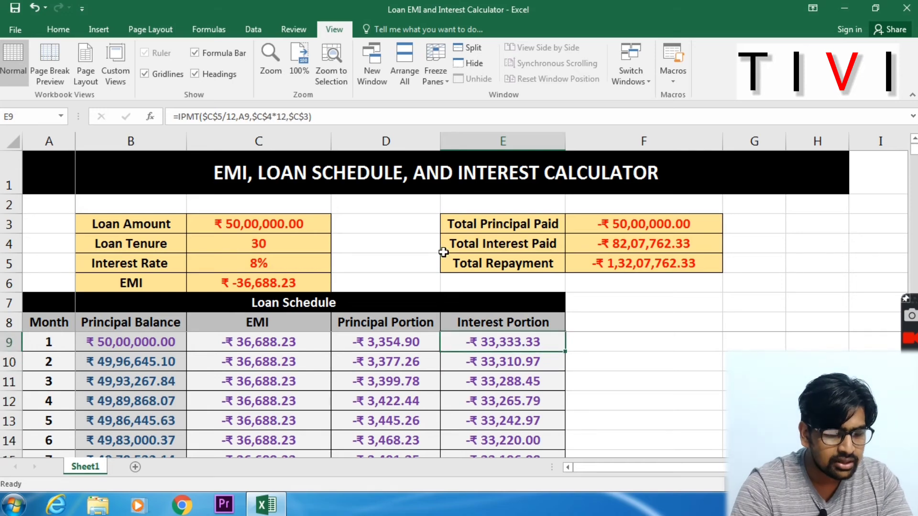
pyautogui.hotkey('ctrl', 'shift', 'Down')
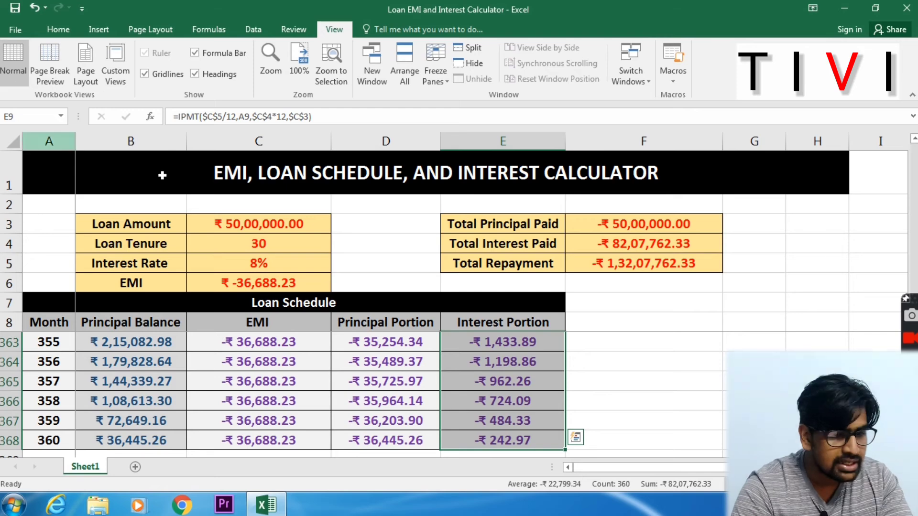
pyautogui.click(519, 446)
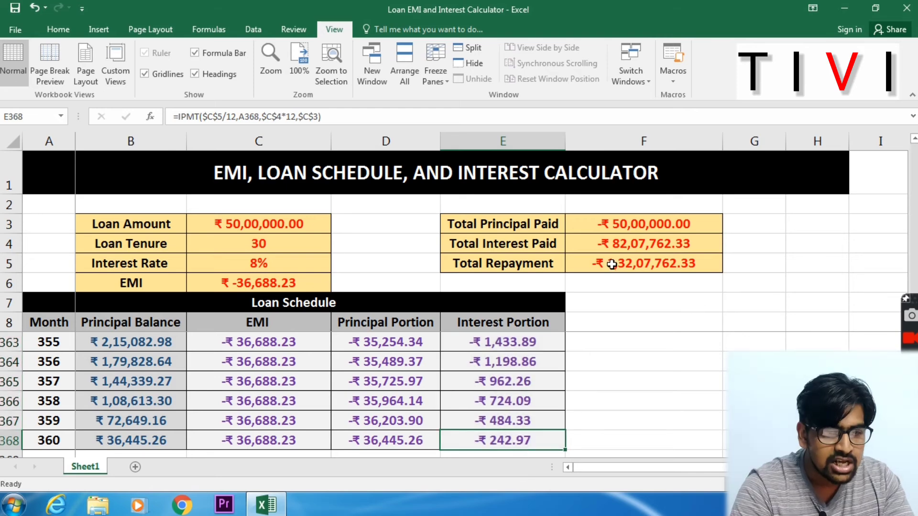
pyautogui.click(640, 244)
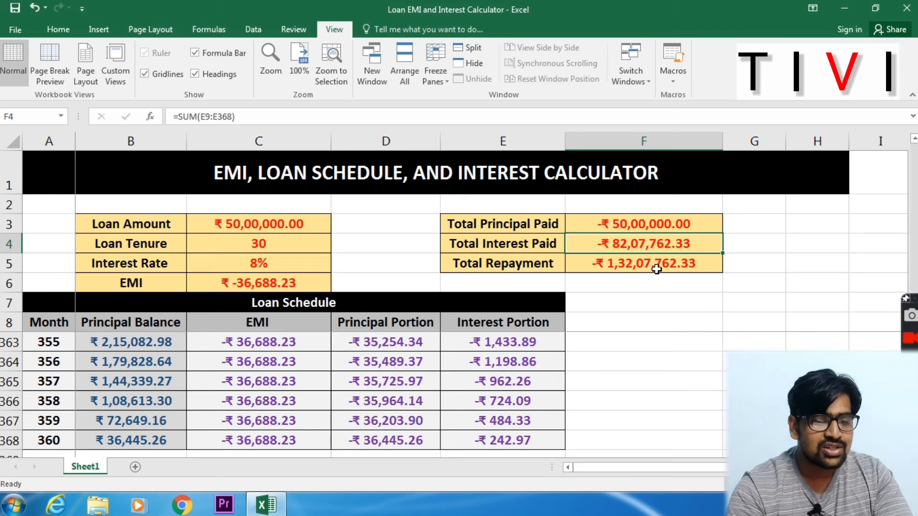
pyautogui.click(609, 263)
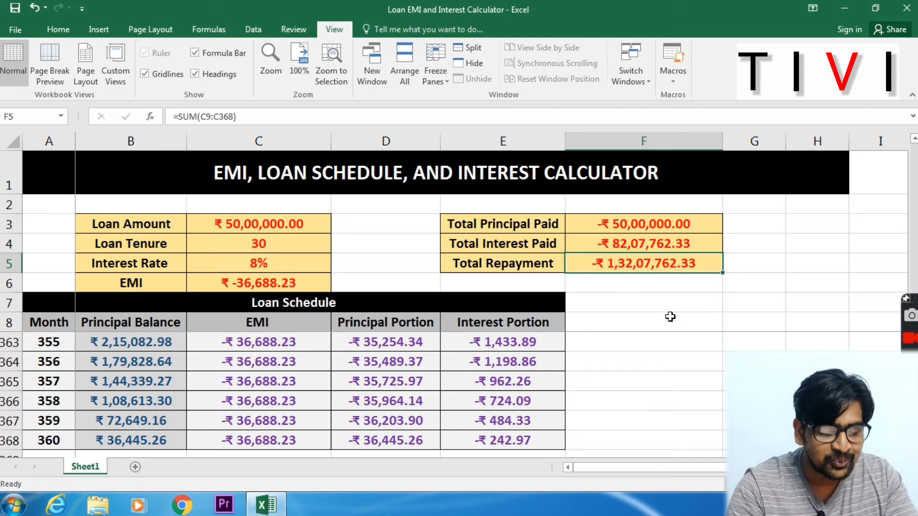
# Set the Interest Rate in C5 to 7% and check the recalculated Total Interest Paid.
pyautogui.press('Left')
pyautogui.press('Left')
pyautogui.press('Left')
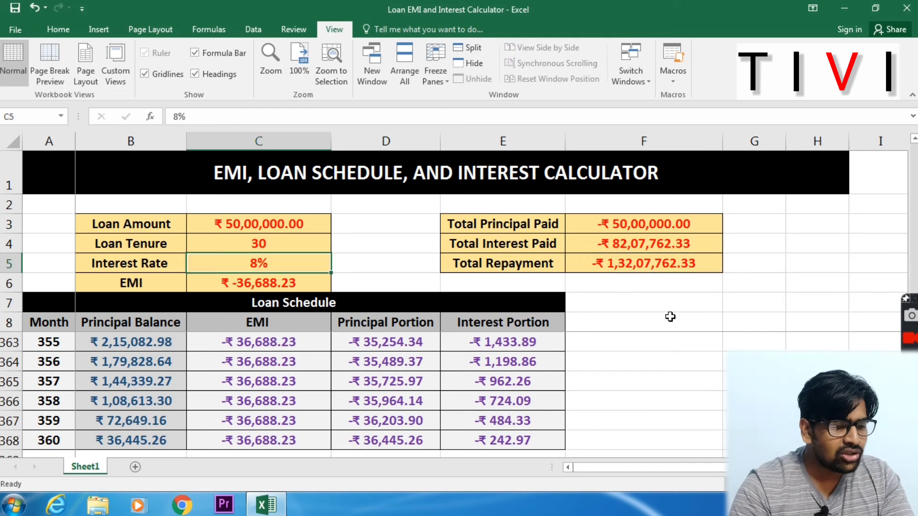
pyautogui.press('Right')
pyautogui.press('Left')
pyautogui.write('7')
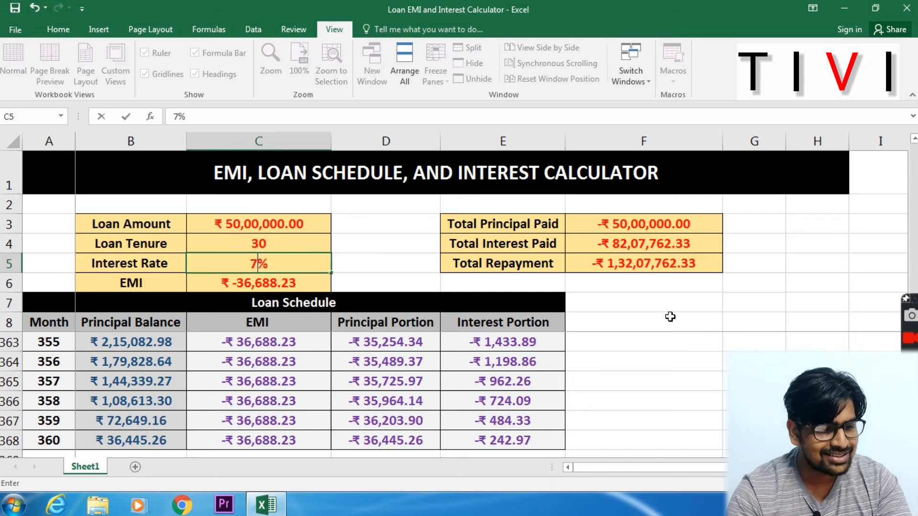
pyautogui.press('Return')
pyautogui.press('Up')
pyautogui.press('Right')
pyautogui.press('Right')
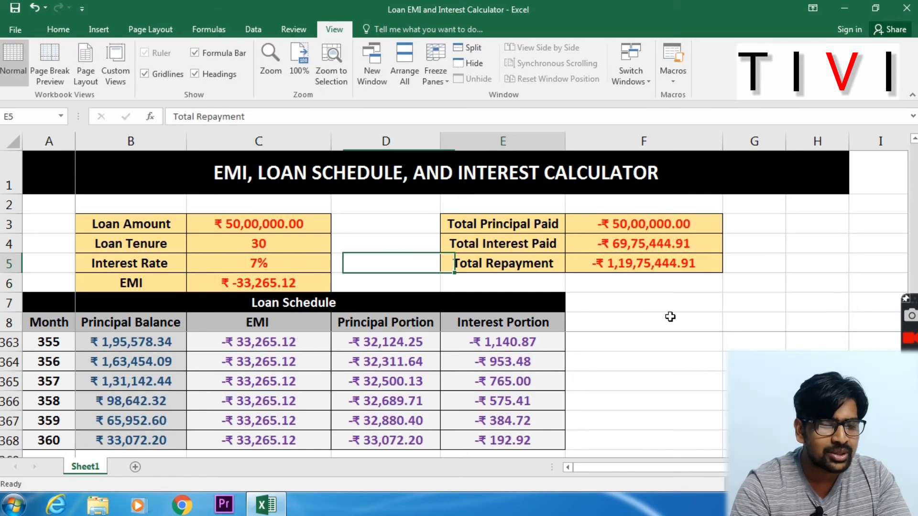
pyautogui.press('Up')
pyautogui.press('Right')
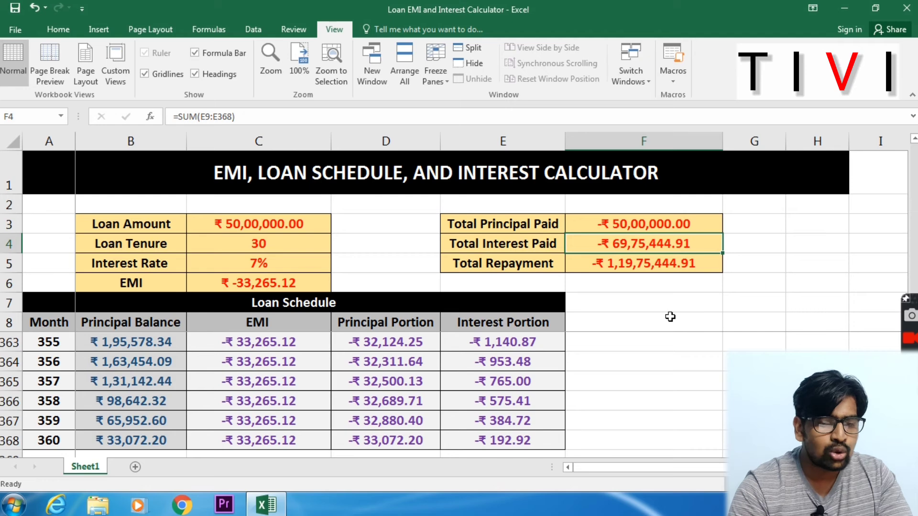
# Set the Interest Rate in C5 to 5% to test its effect on the loan totals.
pyautogui.press('Left')
pyautogui.press('Left')
pyautogui.press('Down')
pyautogui.press('Left')
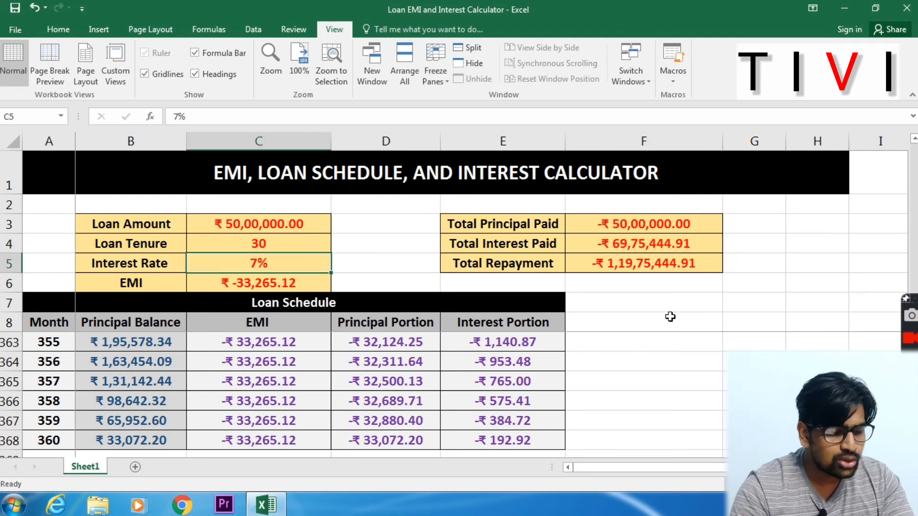
pyautogui.write('5')
pyautogui.press('Return')
pyautogui.press('Up')
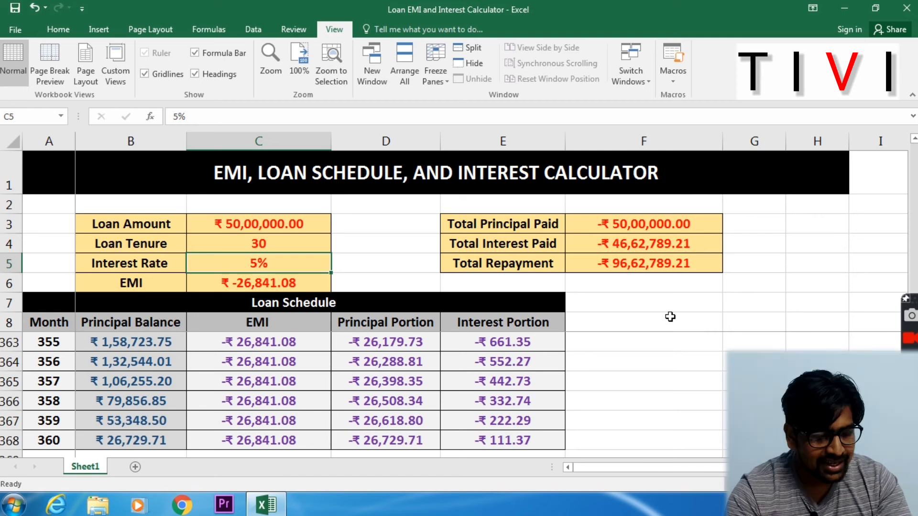
# Set the Interest Rate in C5 back to 8%.
pyautogui.write('8')
pyautogui.press('Return')
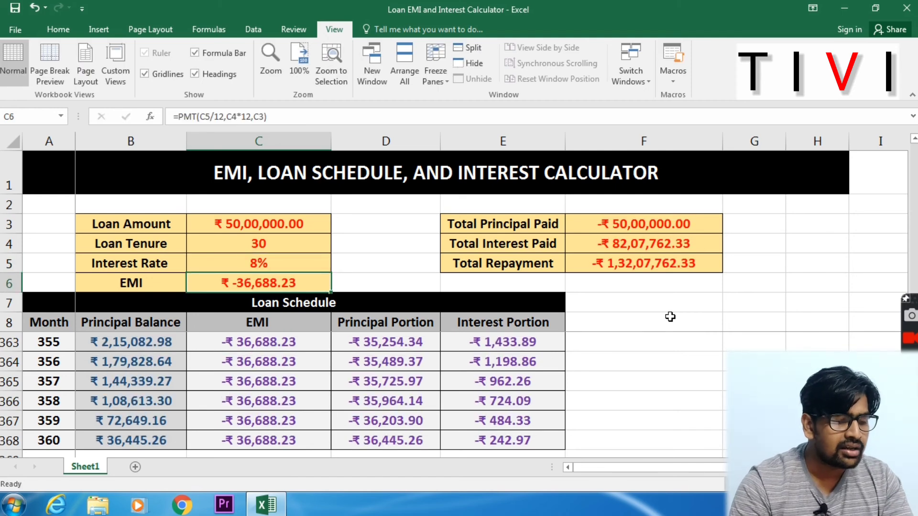
pyautogui.press('Right')
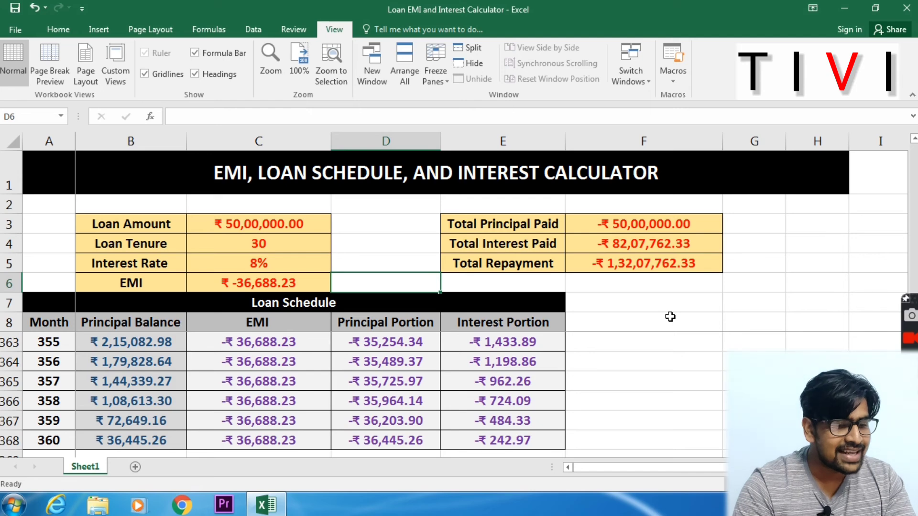
# Select the Loan Amount label in B3.
pyautogui.press('Up')
pyautogui.press('Up')
pyautogui.press('Up')
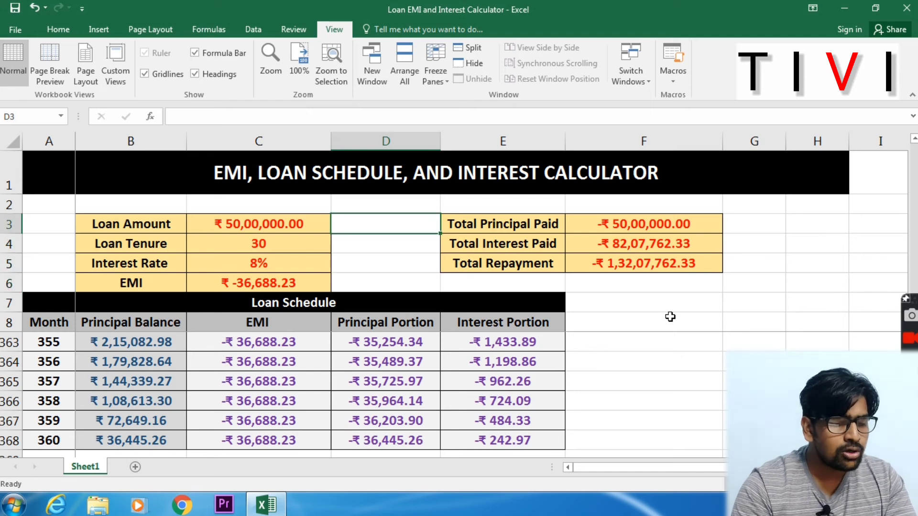
pyautogui.press('Left')
pyautogui.press('Left')
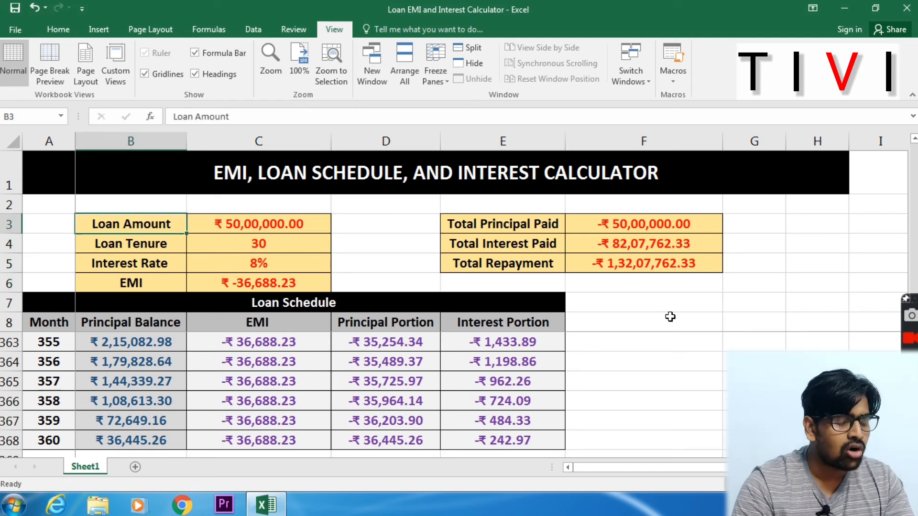